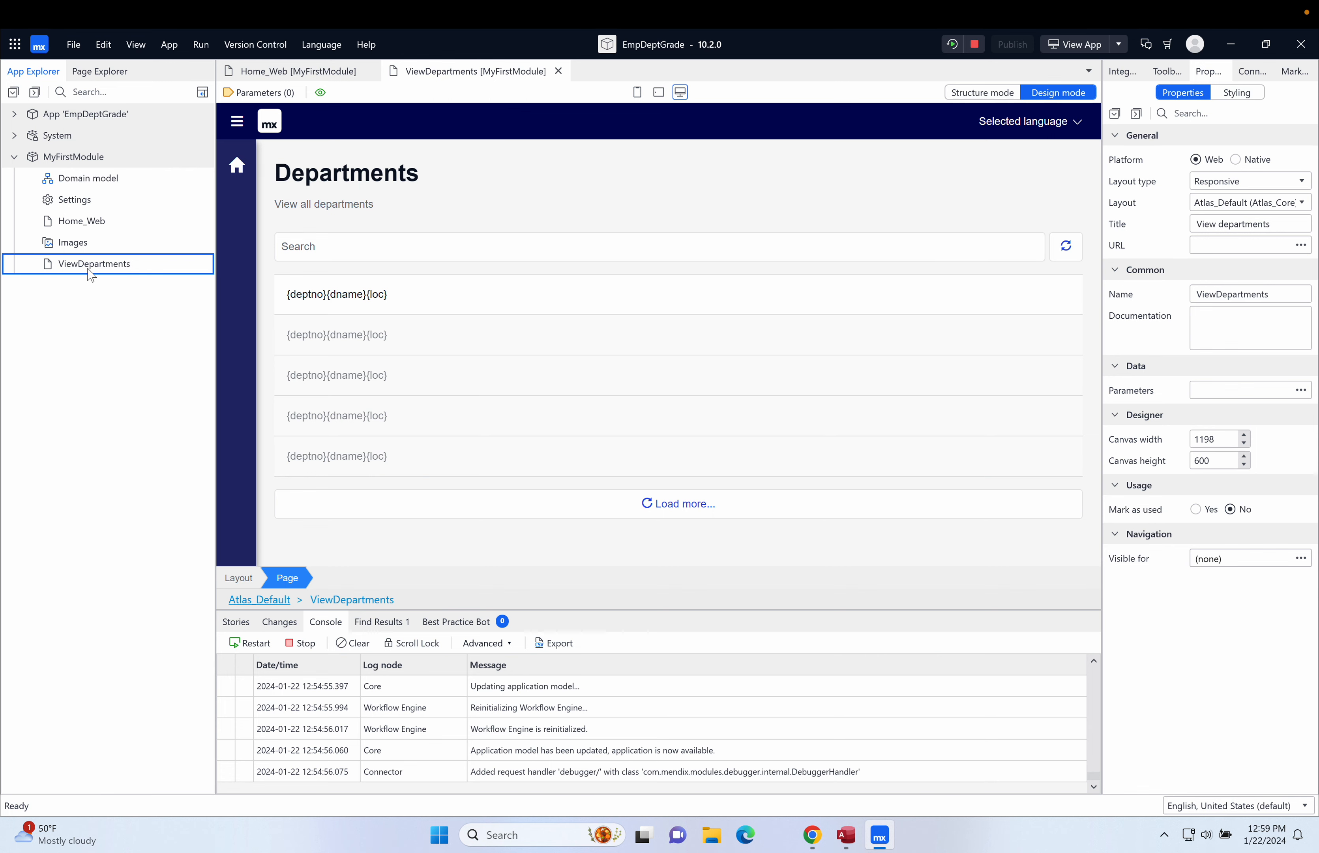
# Step: Create a responsive web page named AddEditDepartments in MyFirstModule from the Form Horizontal template
pyautogui.rightClick(93, 165)
pyautogui.click(152, 178)
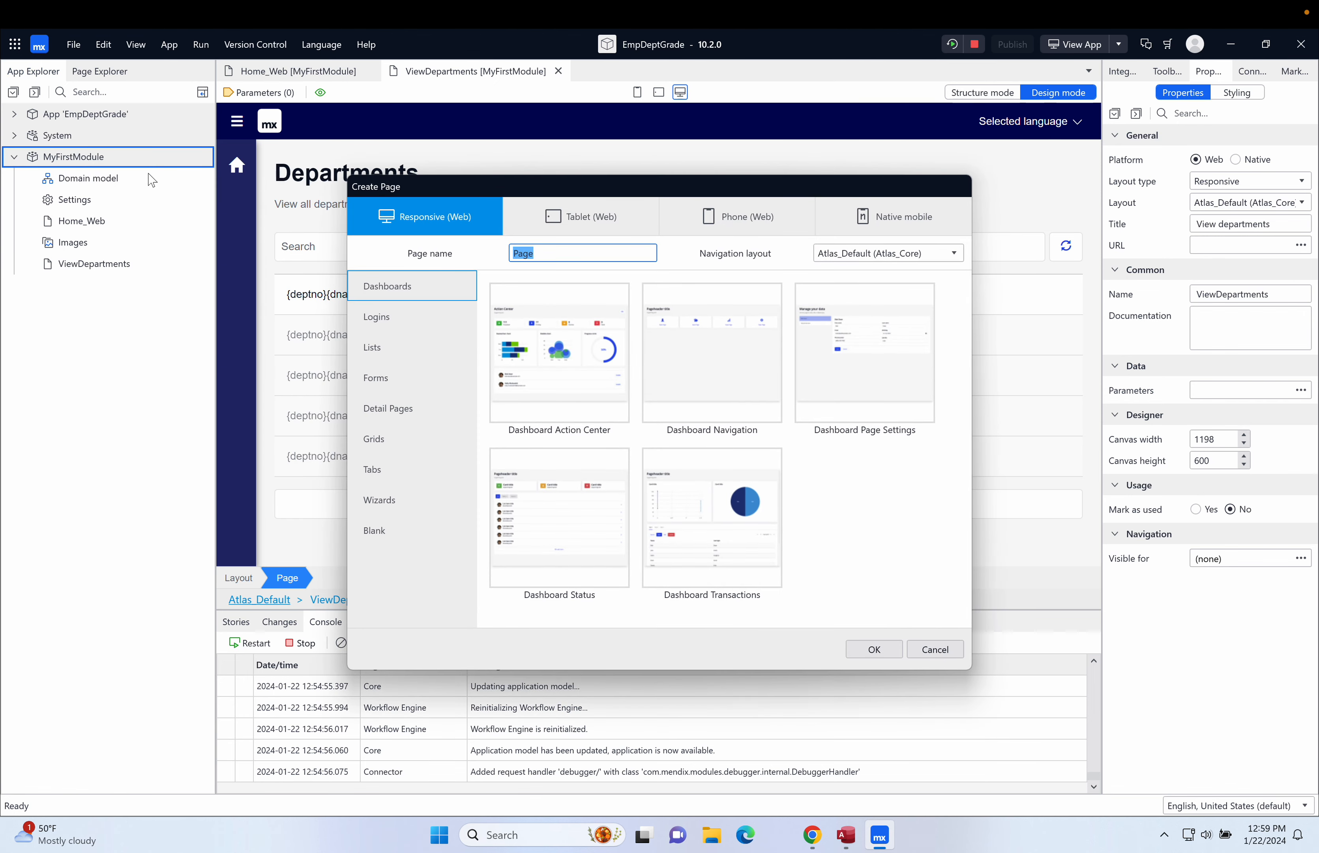
pyautogui.click(398, 376)
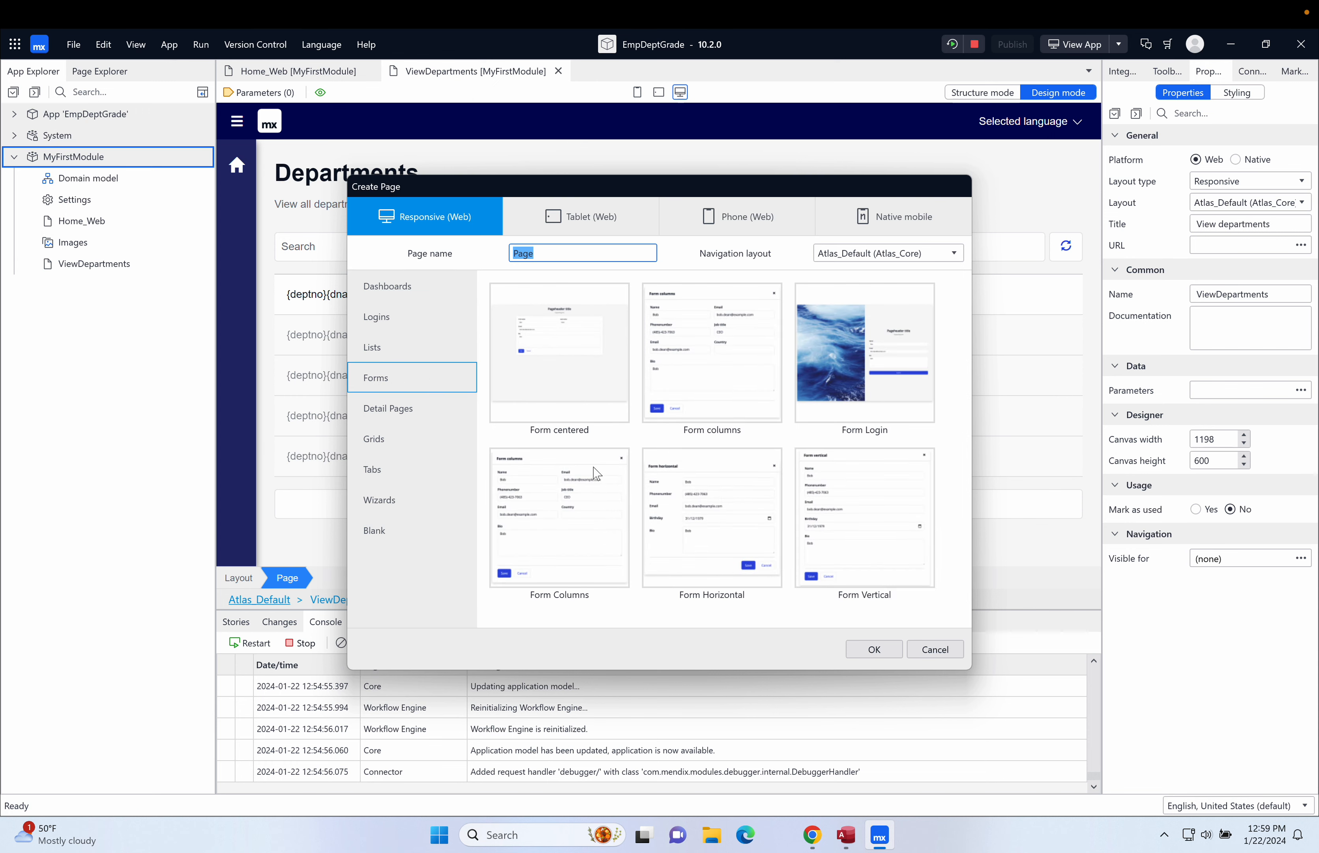
pyautogui.click(715, 511)
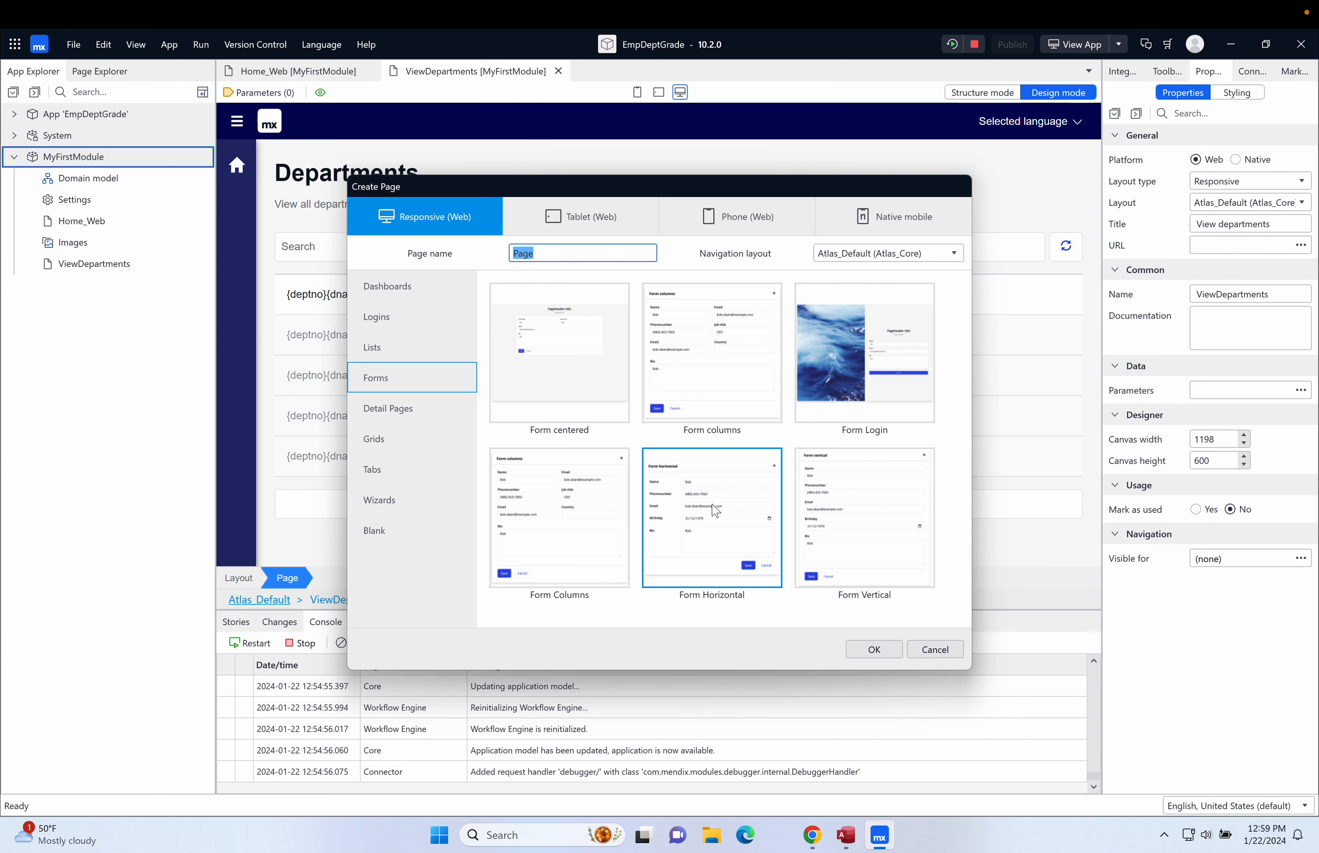
pyautogui.click(565, 254)
pyautogui.press('BackSpace')
pyautogui.press('BackSpace')
pyautogui.press('BackSpace')
pyautogui.press('BackSpace')
pyautogui.write('AddEditDepartments')
pyautogui.click(874, 649)
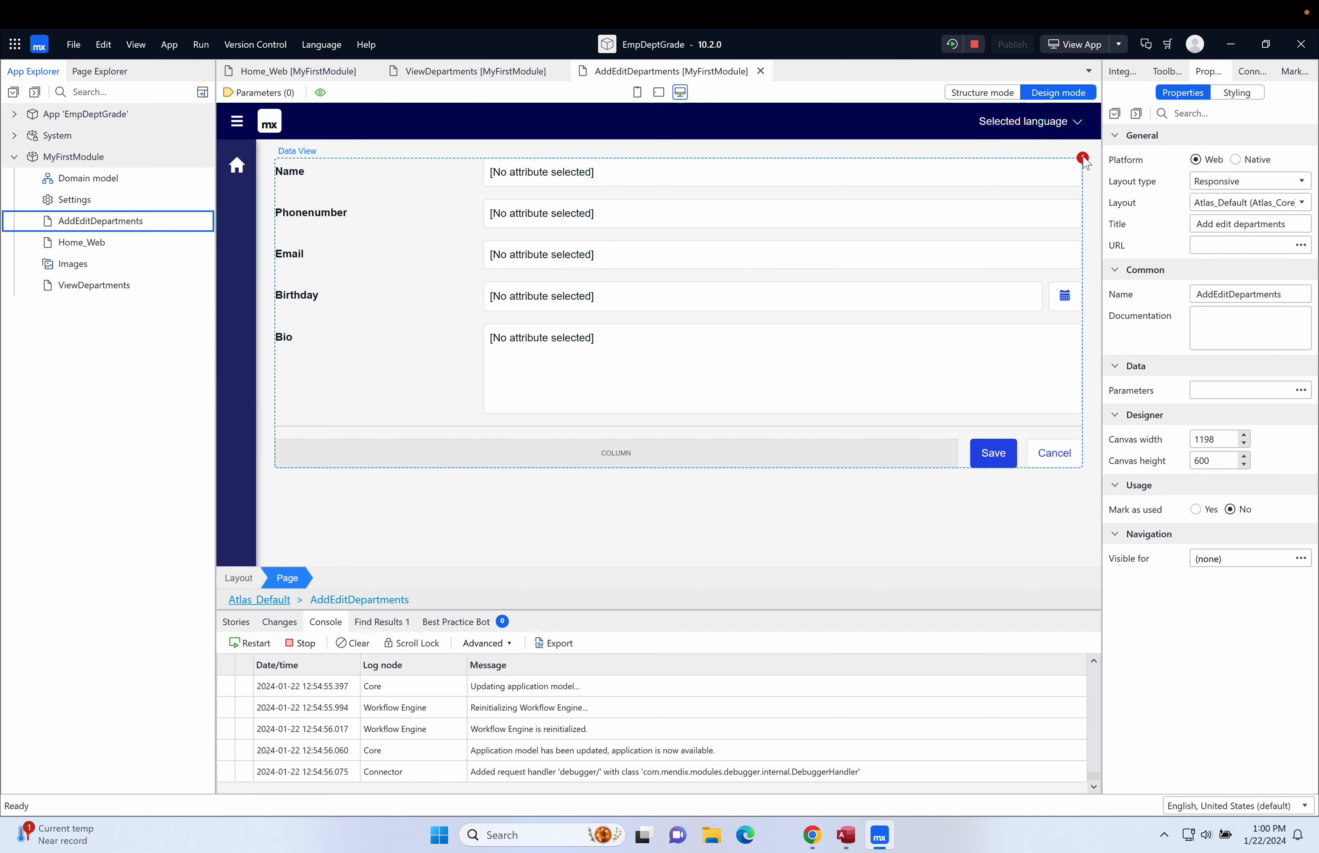
pyautogui.moveTo(1084, 159)
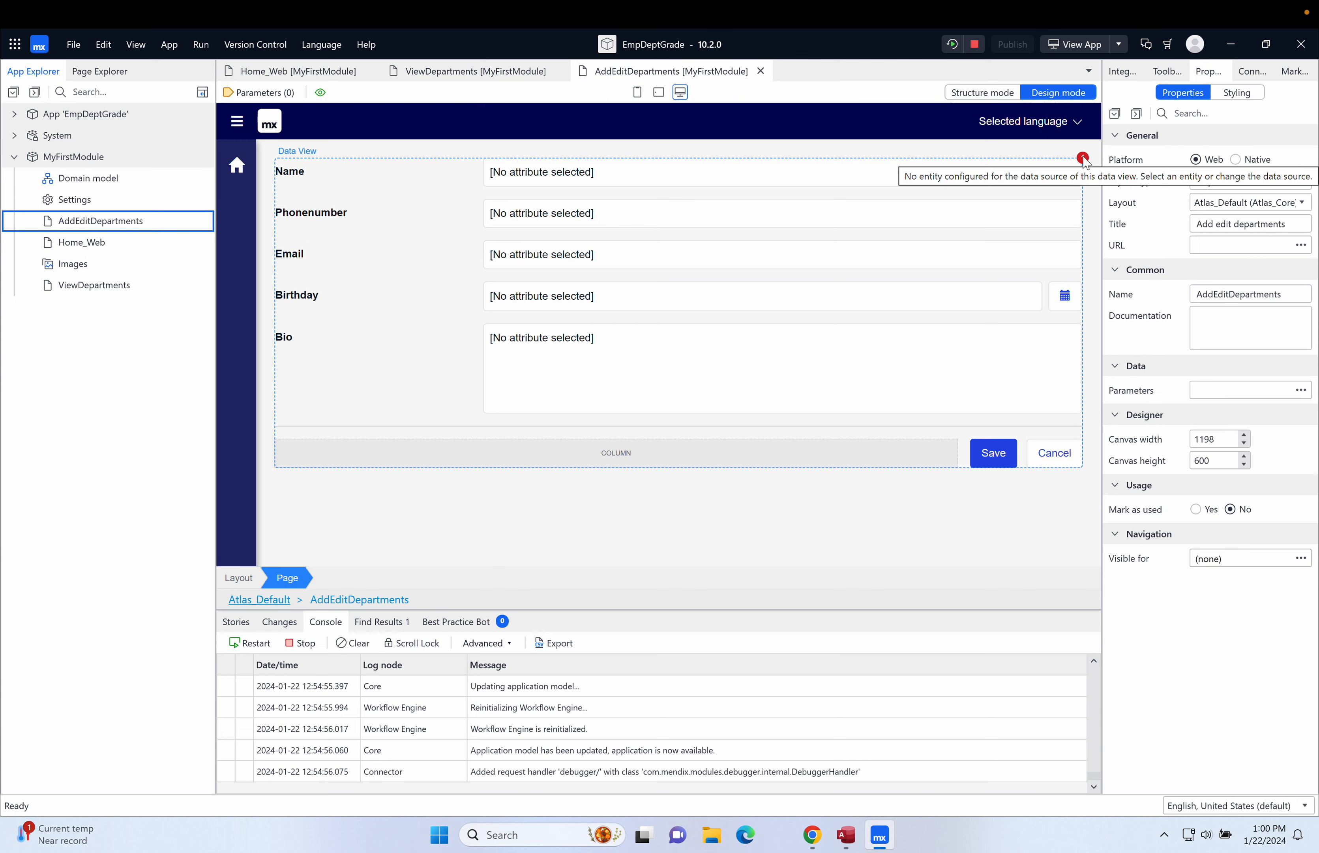
pyautogui.click(440, 165)
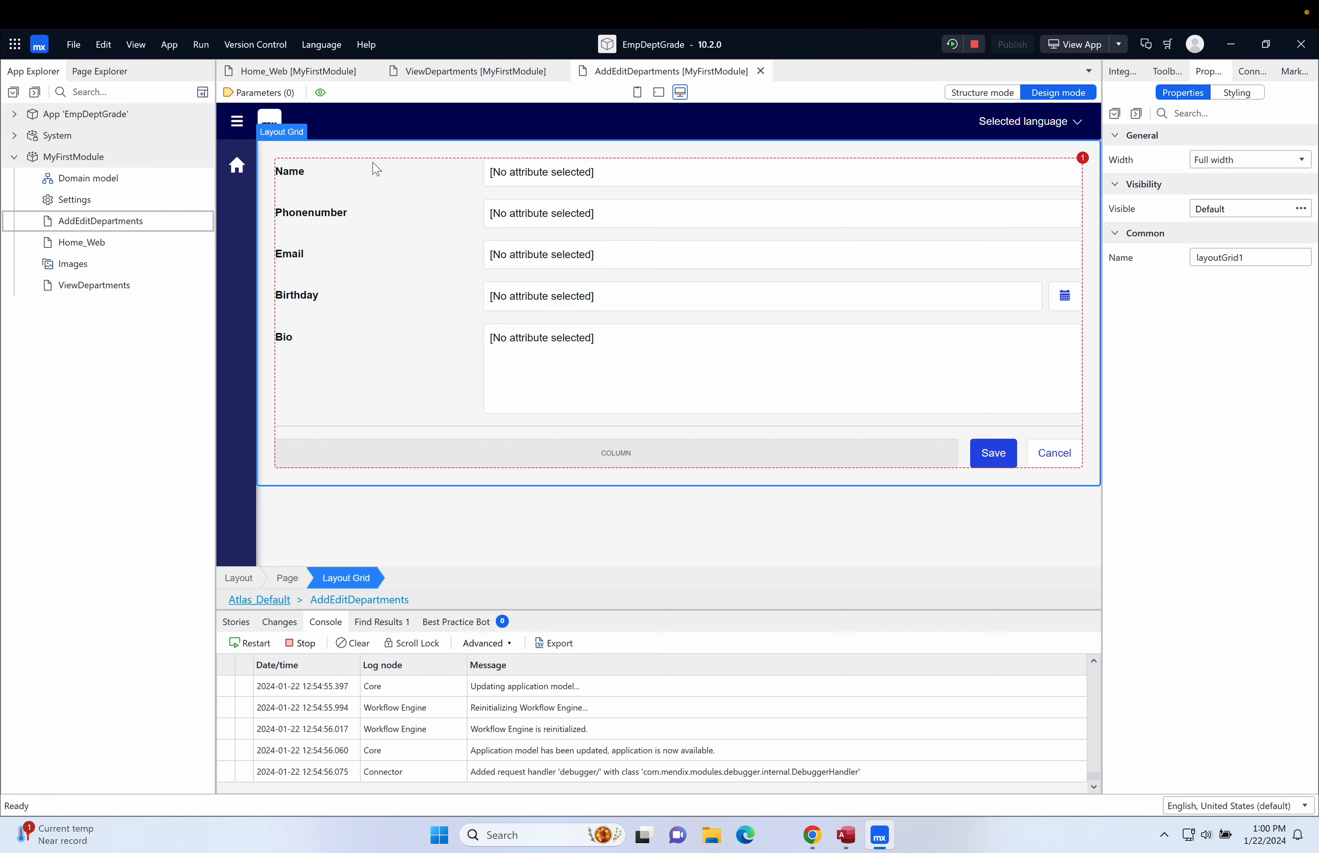
pyautogui.doubleClick(356, 163)
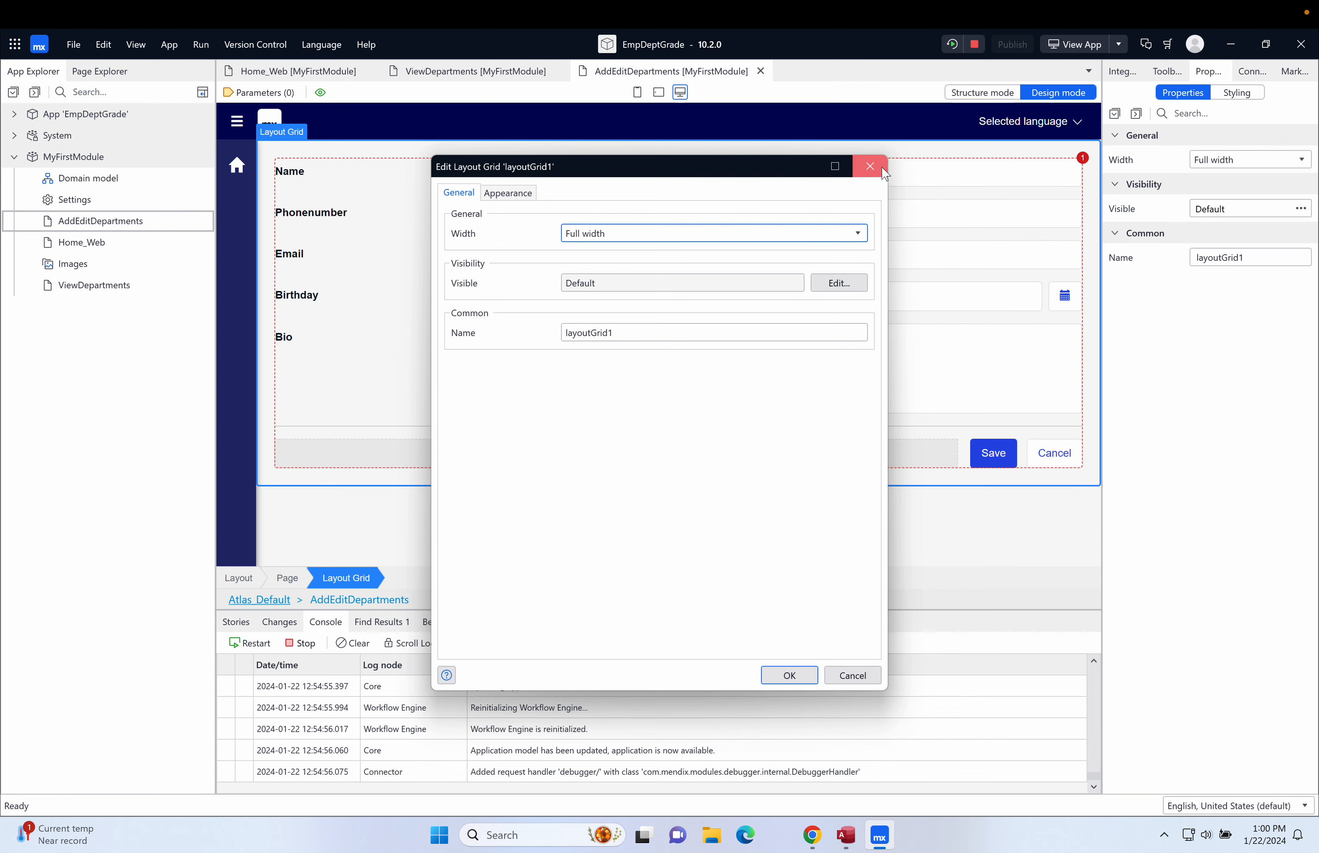
pyautogui.click(869, 166)
pyautogui.doubleClick(1083, 157)
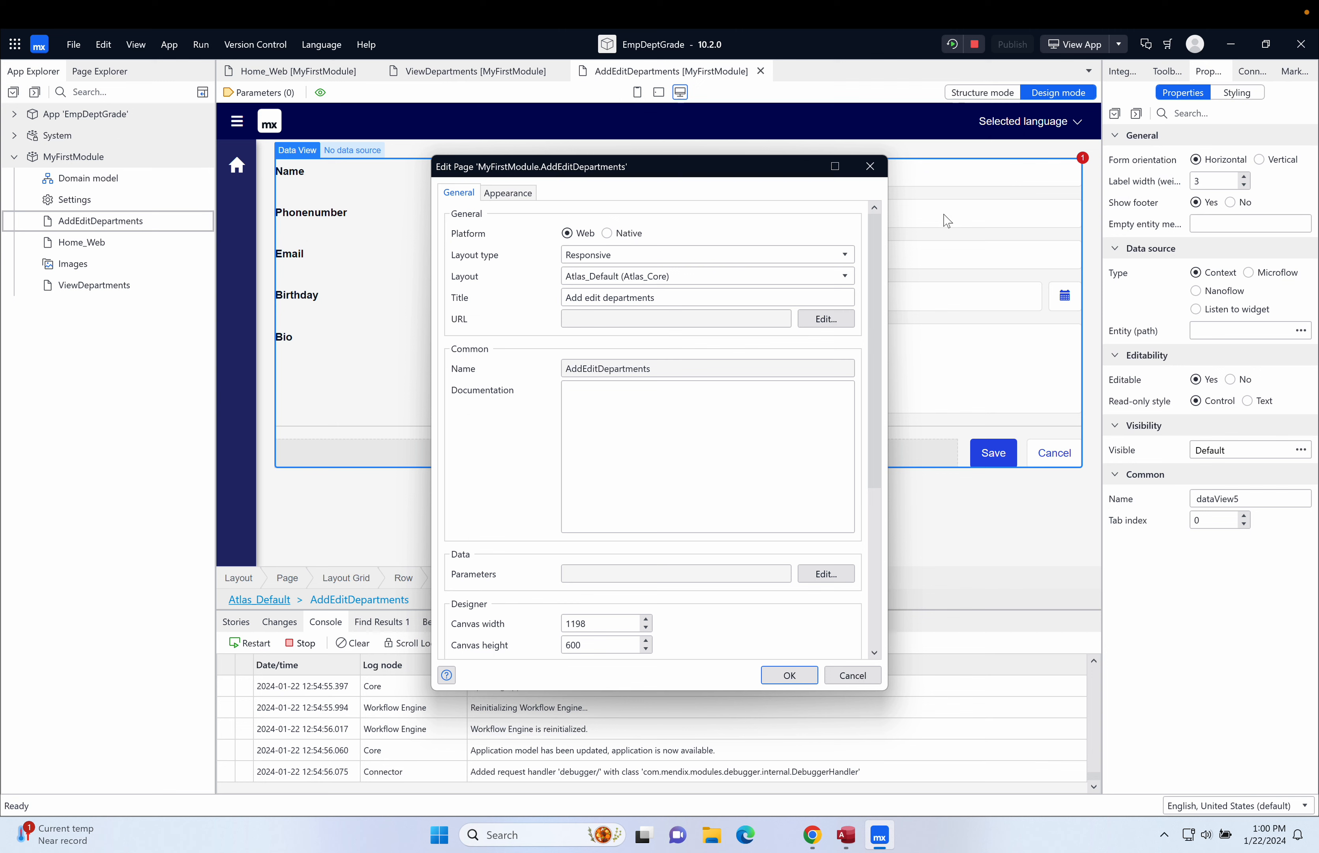
pyautogui.click(872, 167)
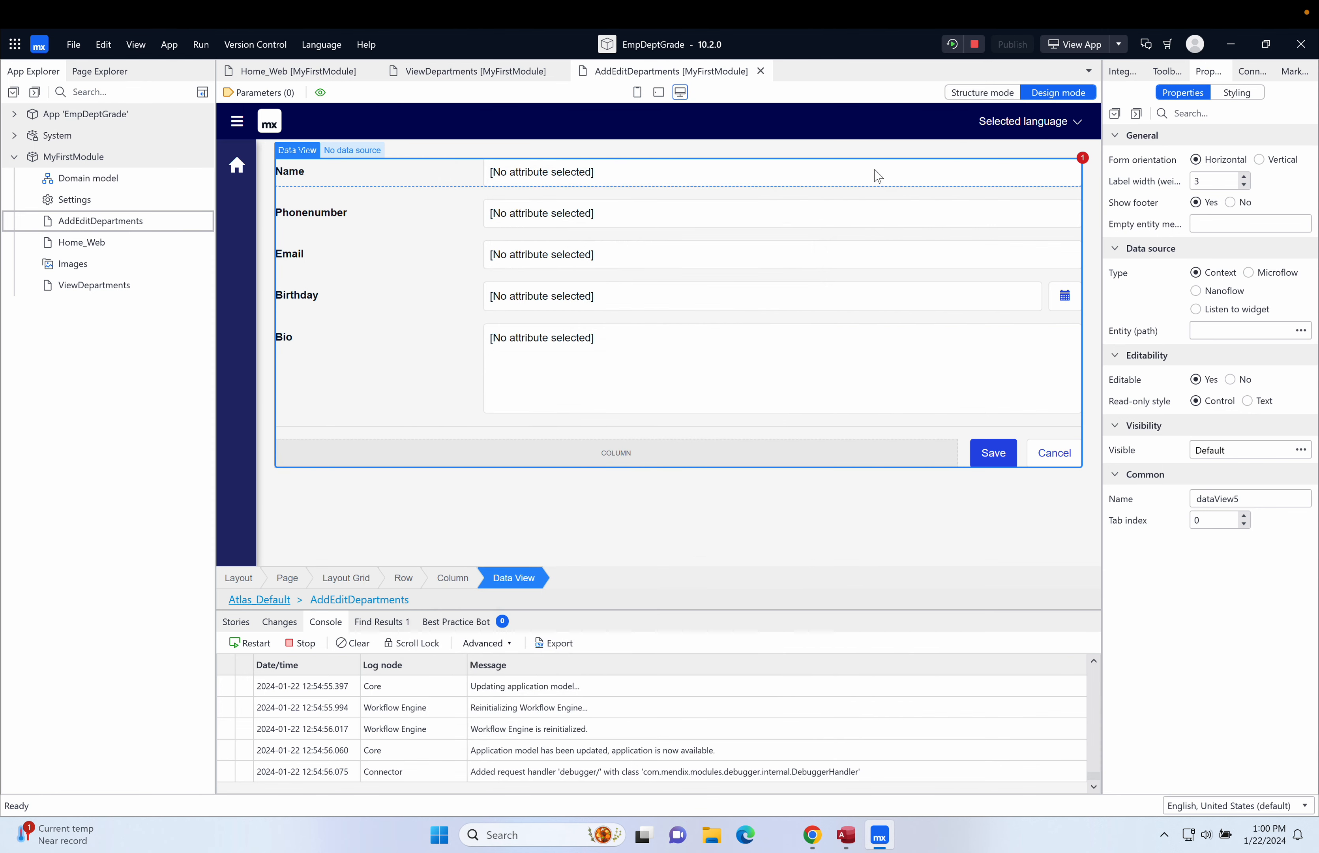
# Step: Set the form's data view entity to Department from MyFirstModule, automatically fill its contents, and save the page
pyautogui.doubleClick(356, 150)
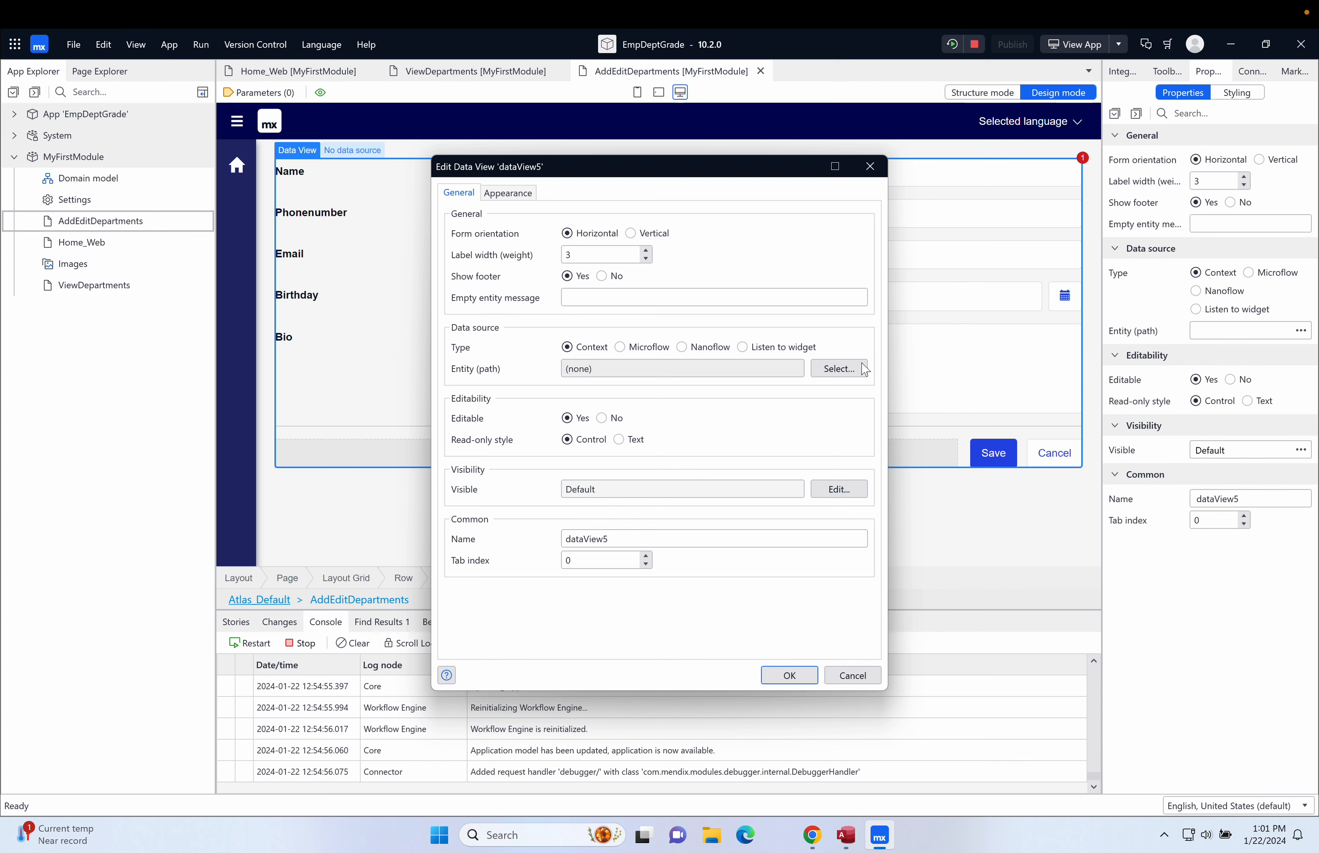
pyautogui.click(842, 374)
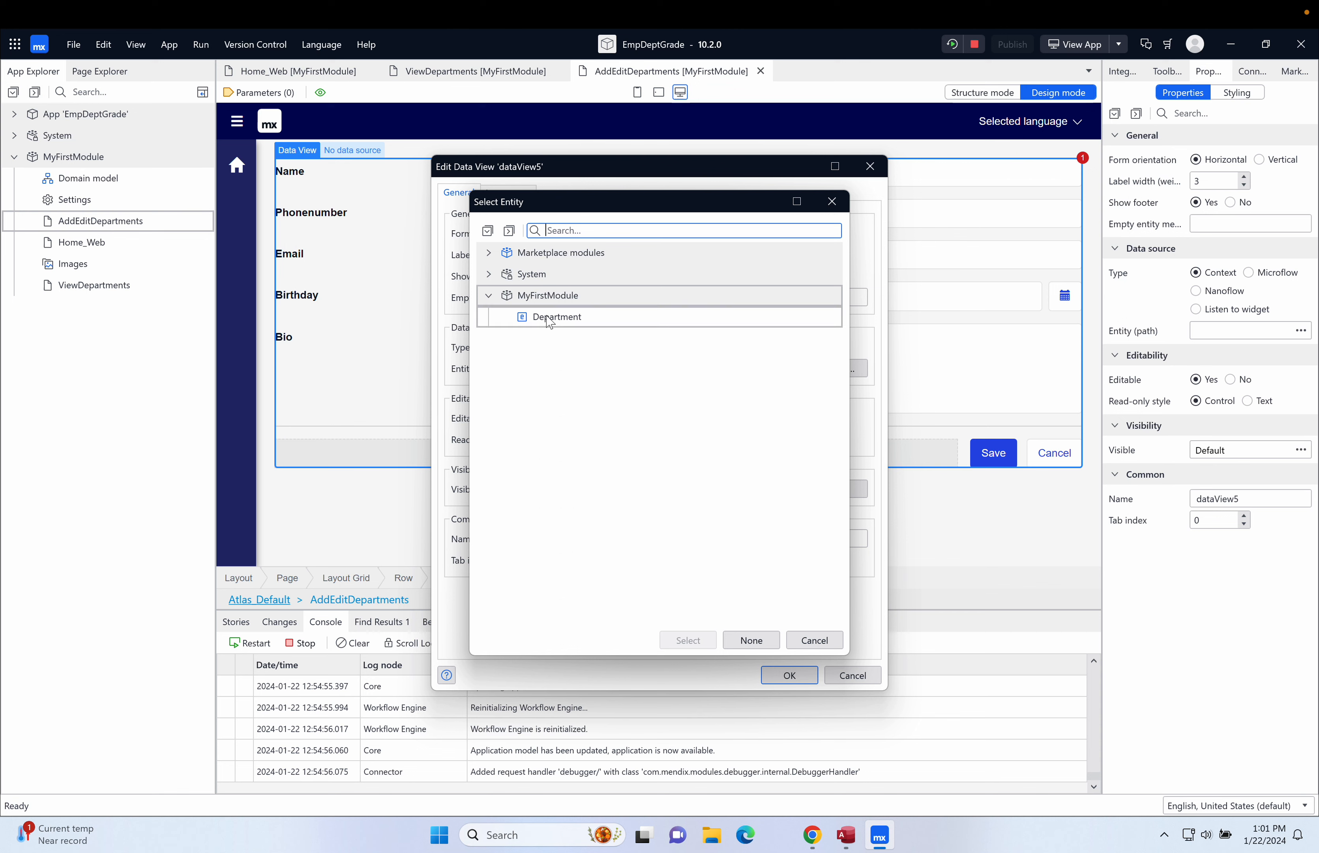
pyautogui.click(585, 322)
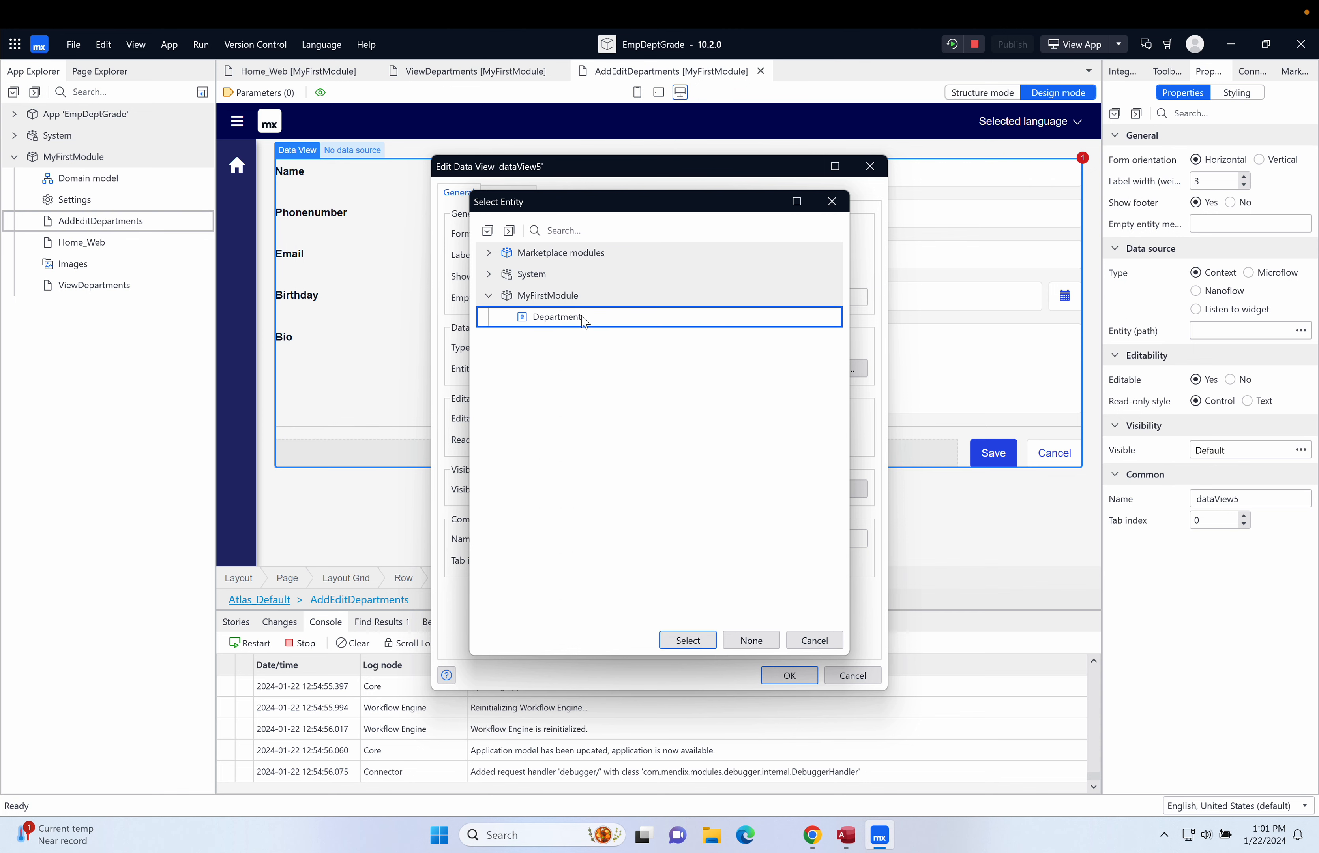
pyautogui.click(699, 642)
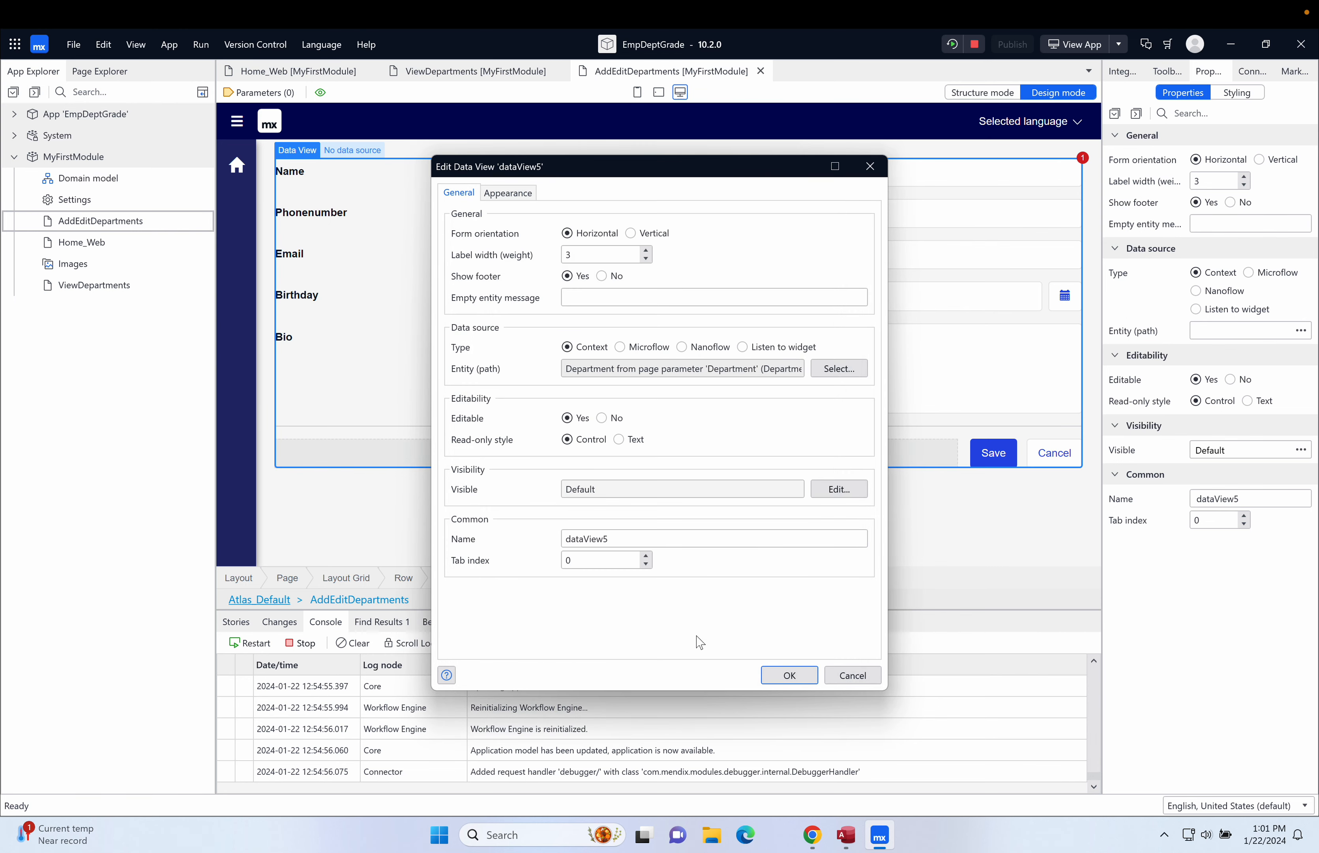
pyautogui.click(801, 679)
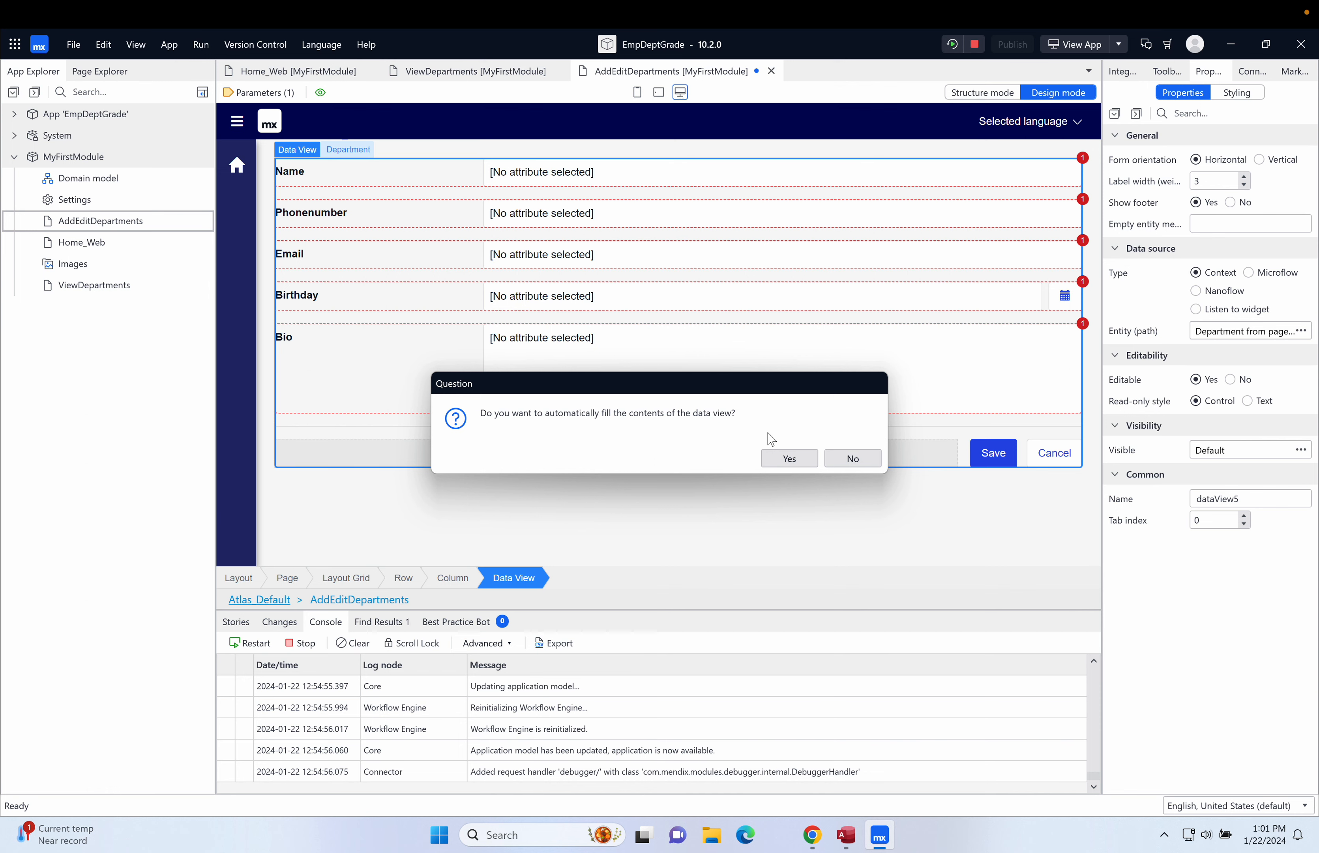
pyautogui.click(790, 461)
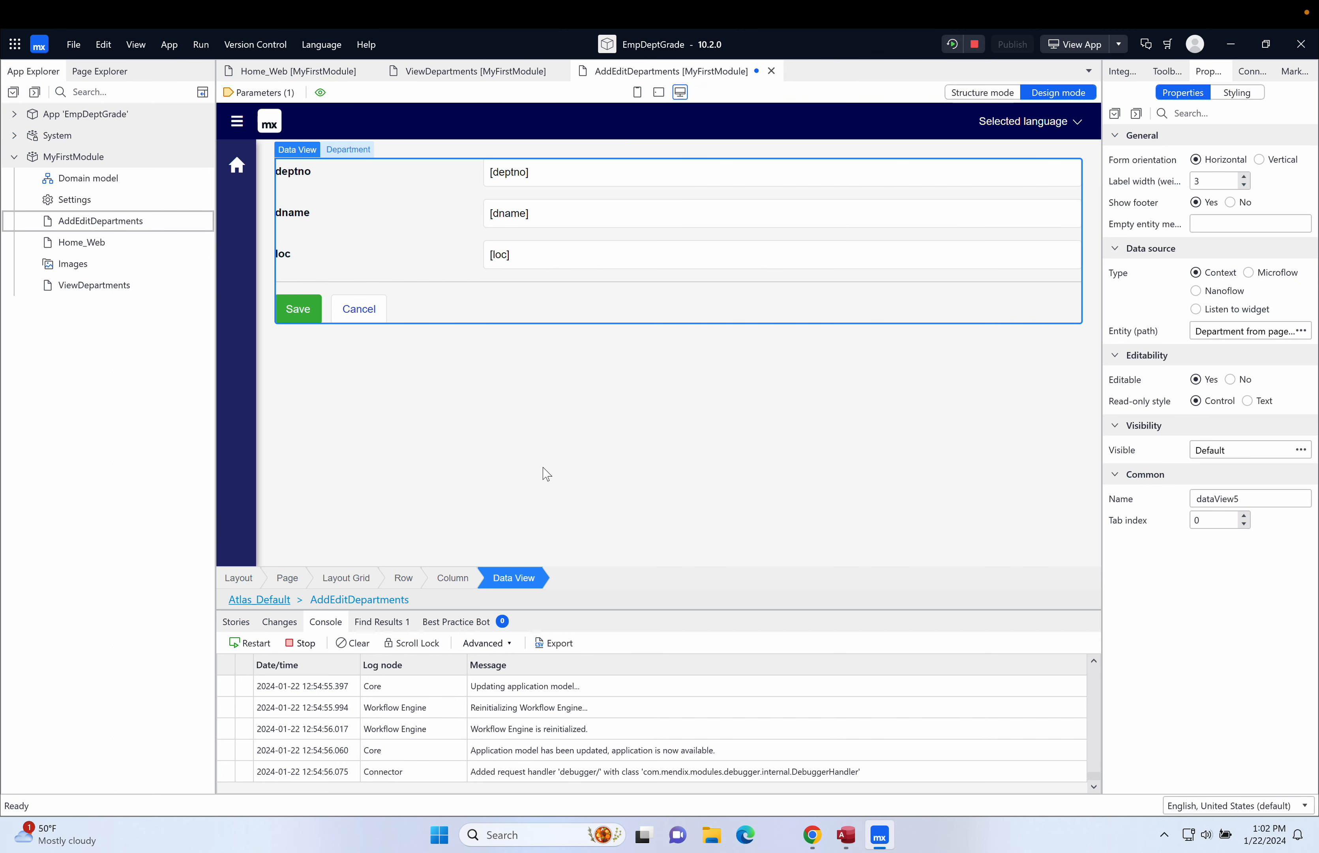
pyautogui.hotkey('ctrl', 's')
# Step: Add a Create button for the Department entity to the ViewDepartments page, between the subtitle and the list's search field
pyautogui.doubleClick(117, 287)
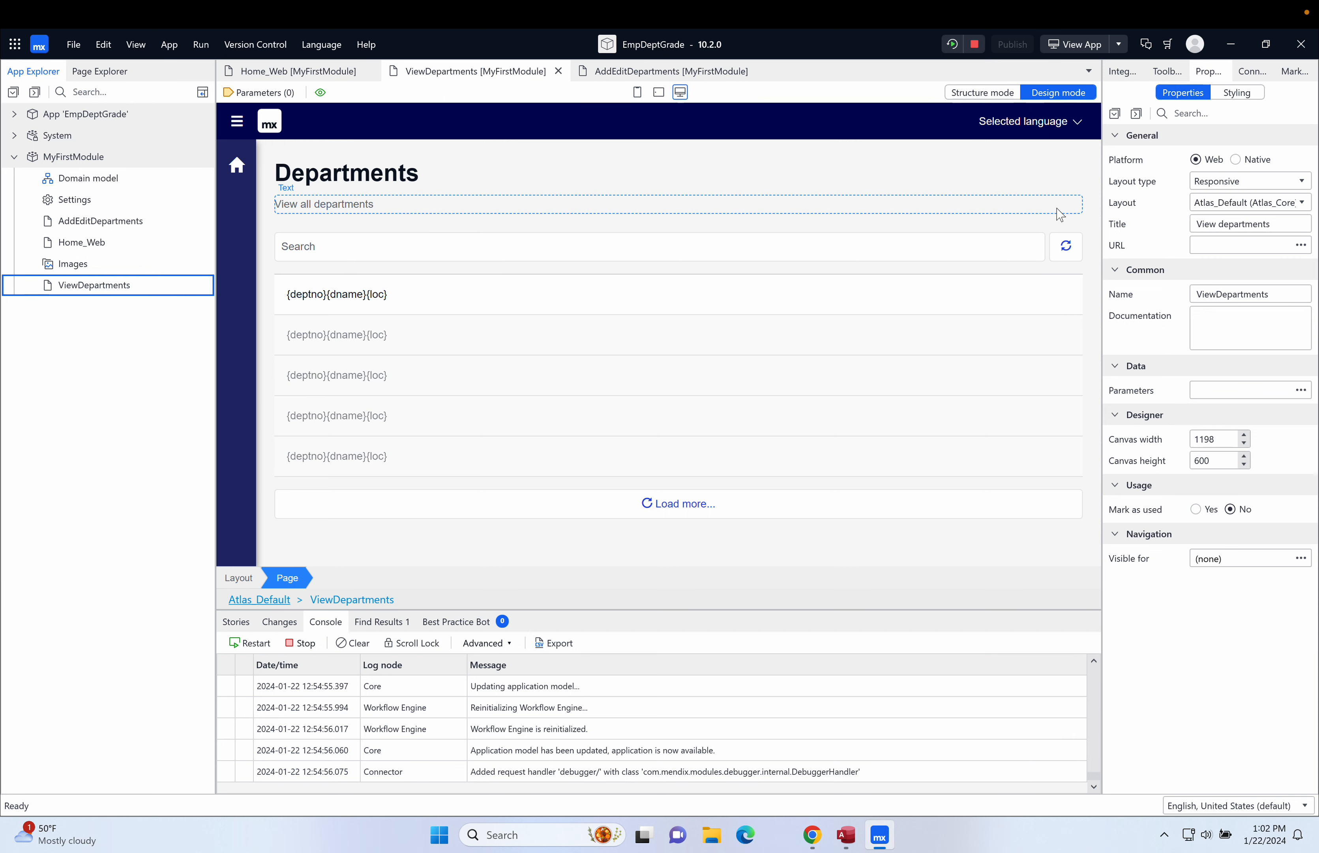
pyautogui.click(1178, 78)
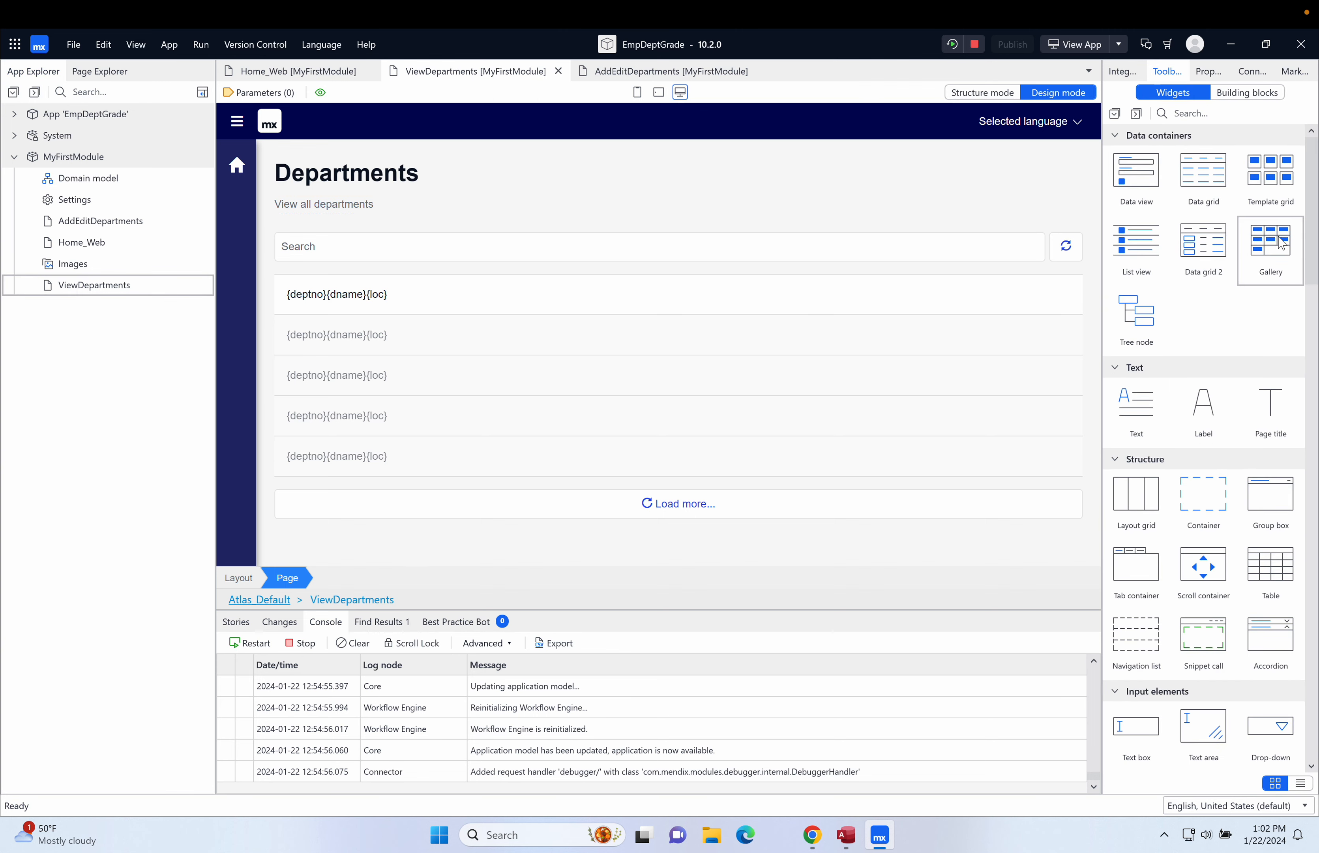
pyautogui.moveTo(1315, 211); pyautogui.dragTo(1311, 449)
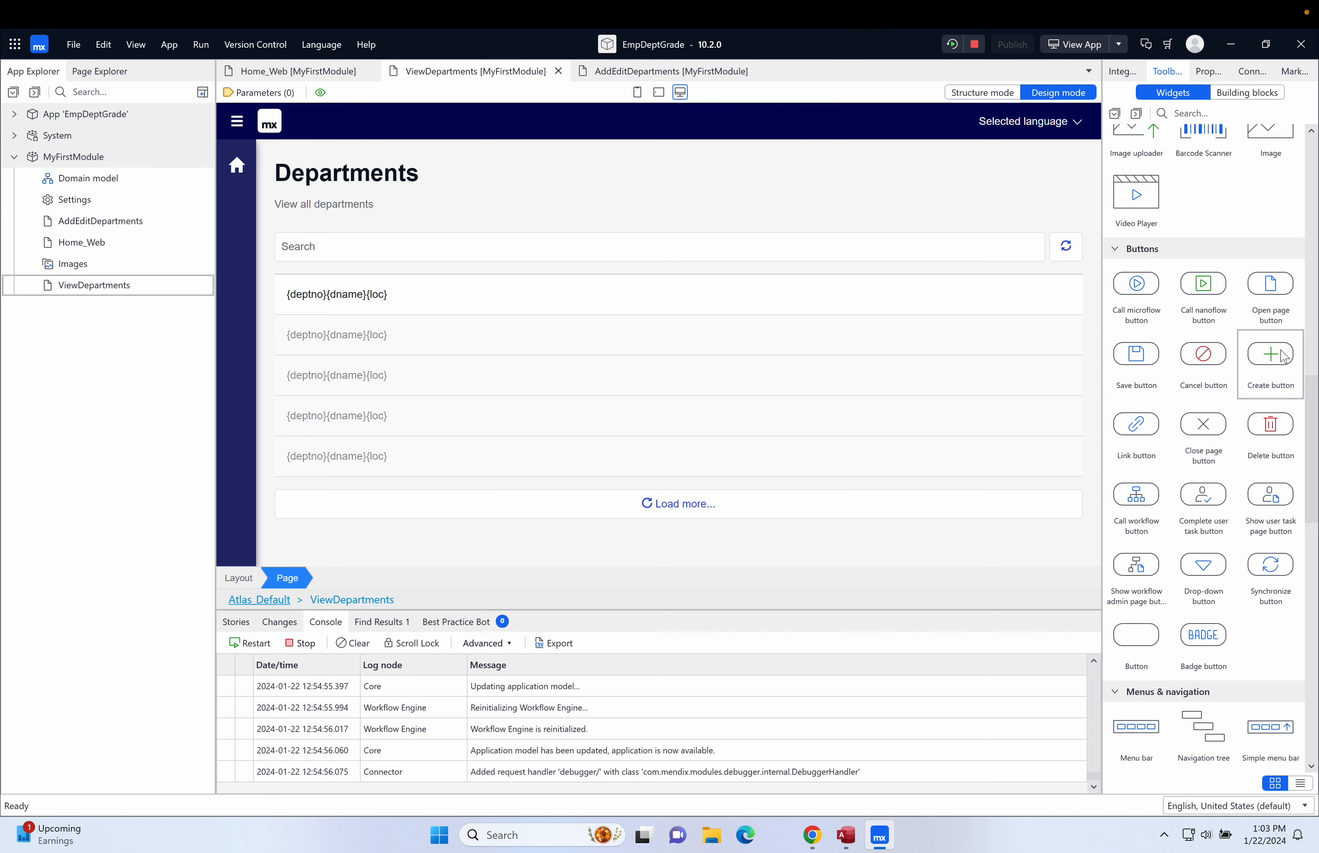
pyautogui.moveTo(1281, 351); pyautogui.dragTo(976, 233)
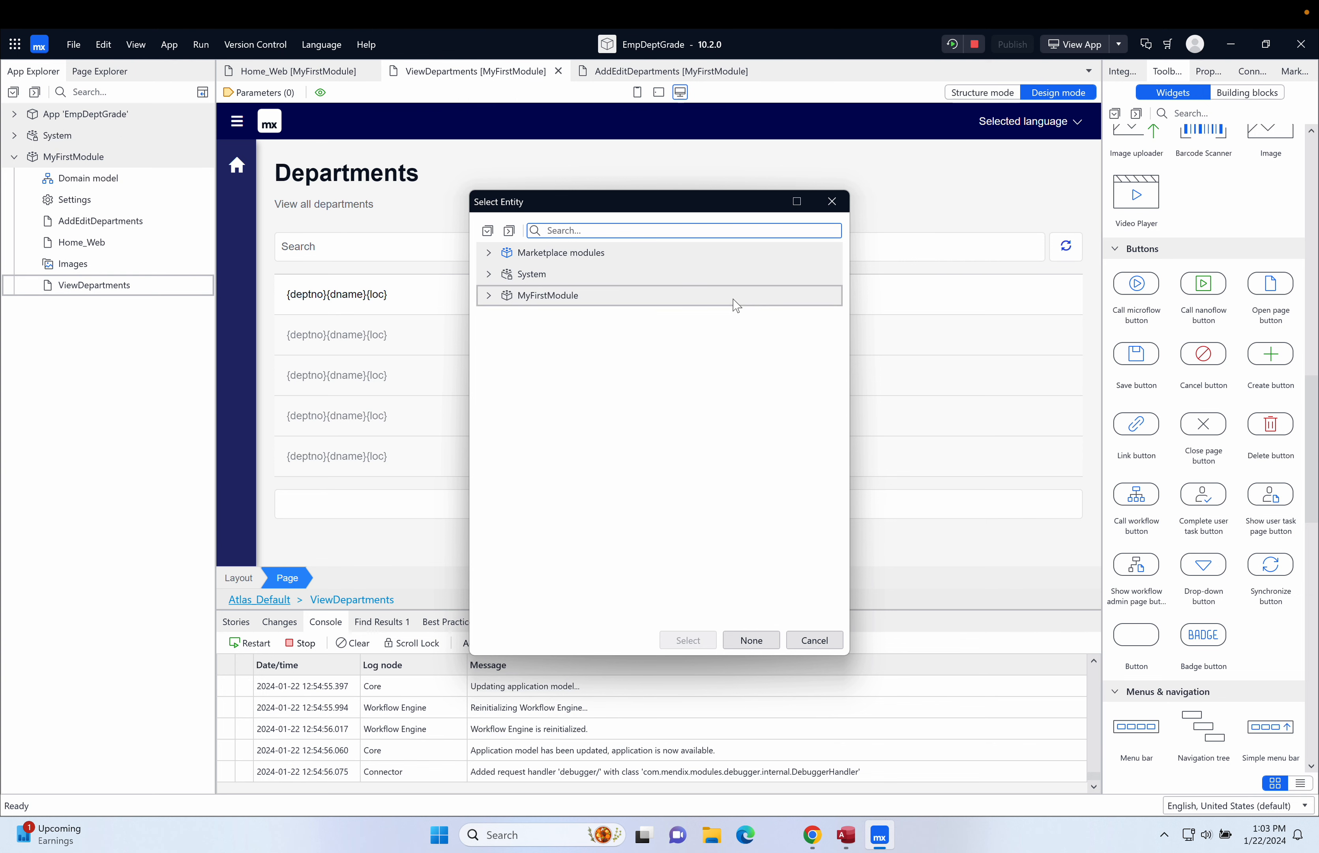
pyautogui.click(489, 296)
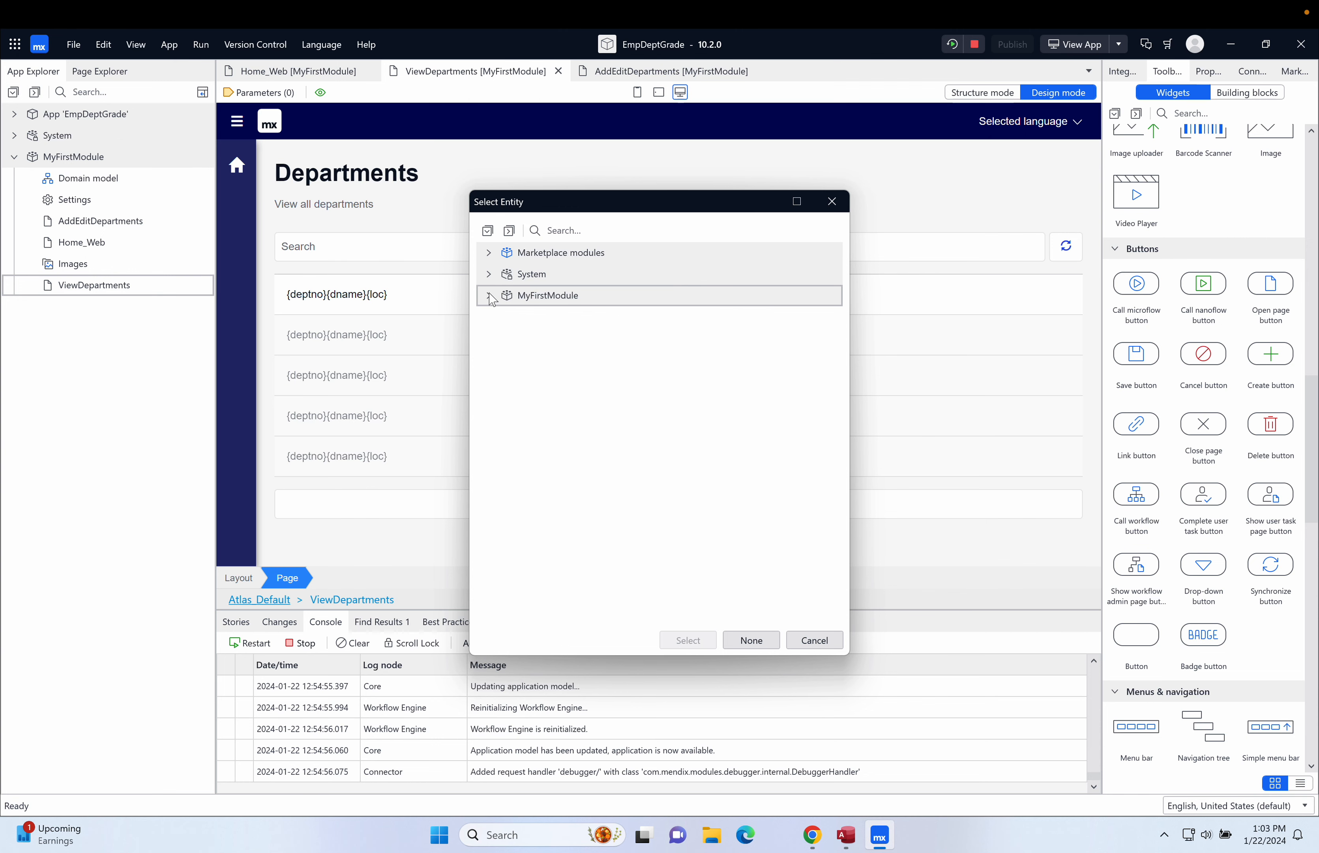
pyautogui.click(582, 320)
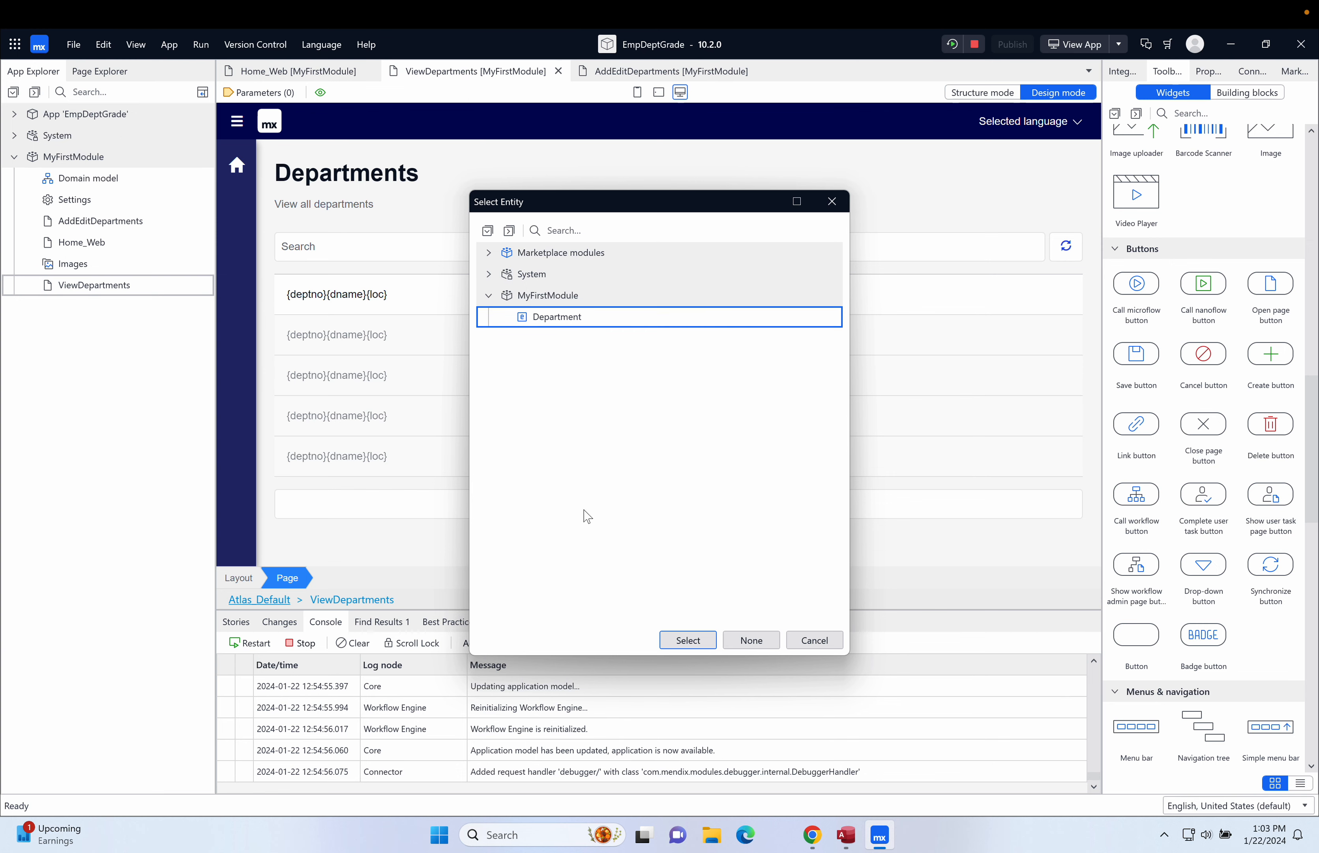
pyautogui.click(701, 639)
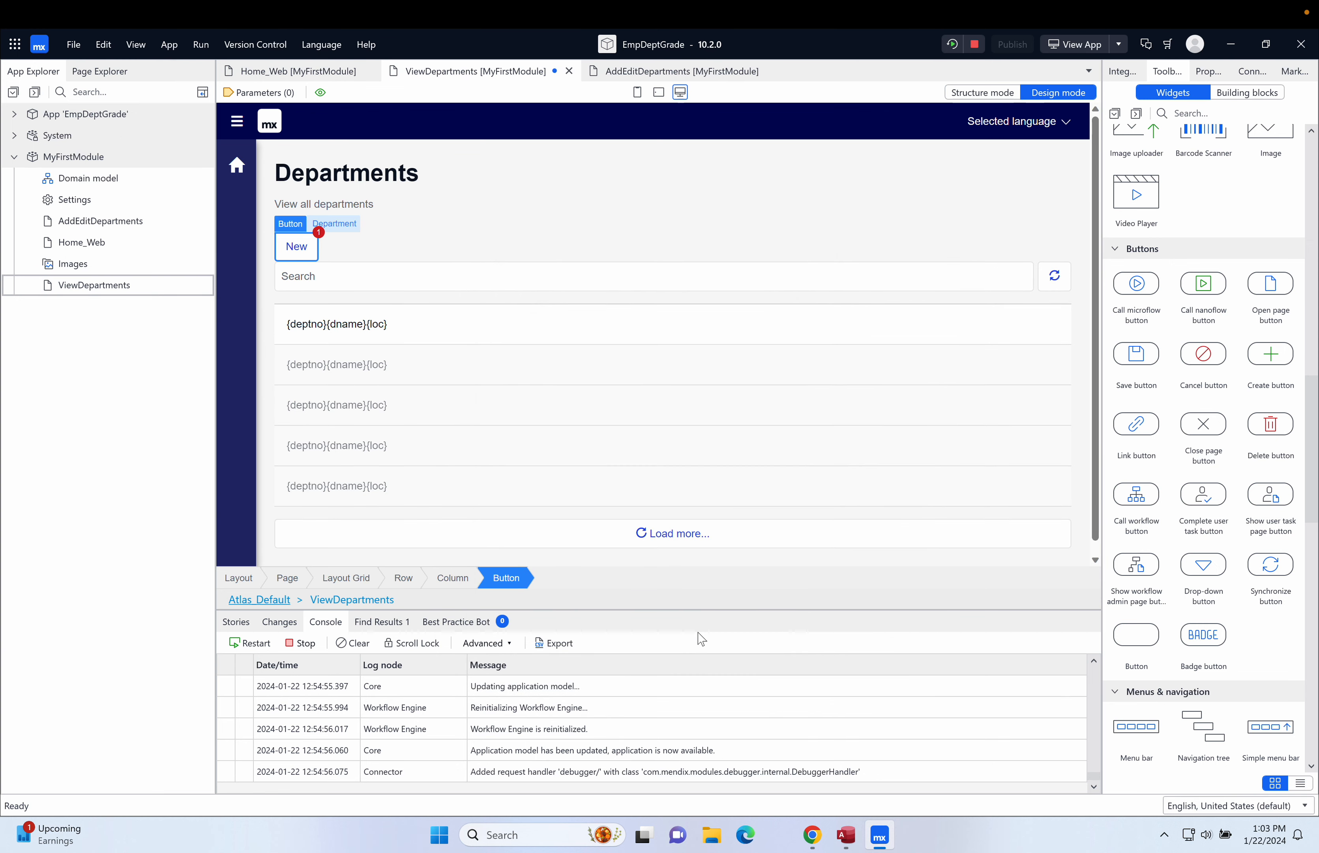
# Step: Set the New button's Align self styling to Right
pyautogui.click(1210, 71)
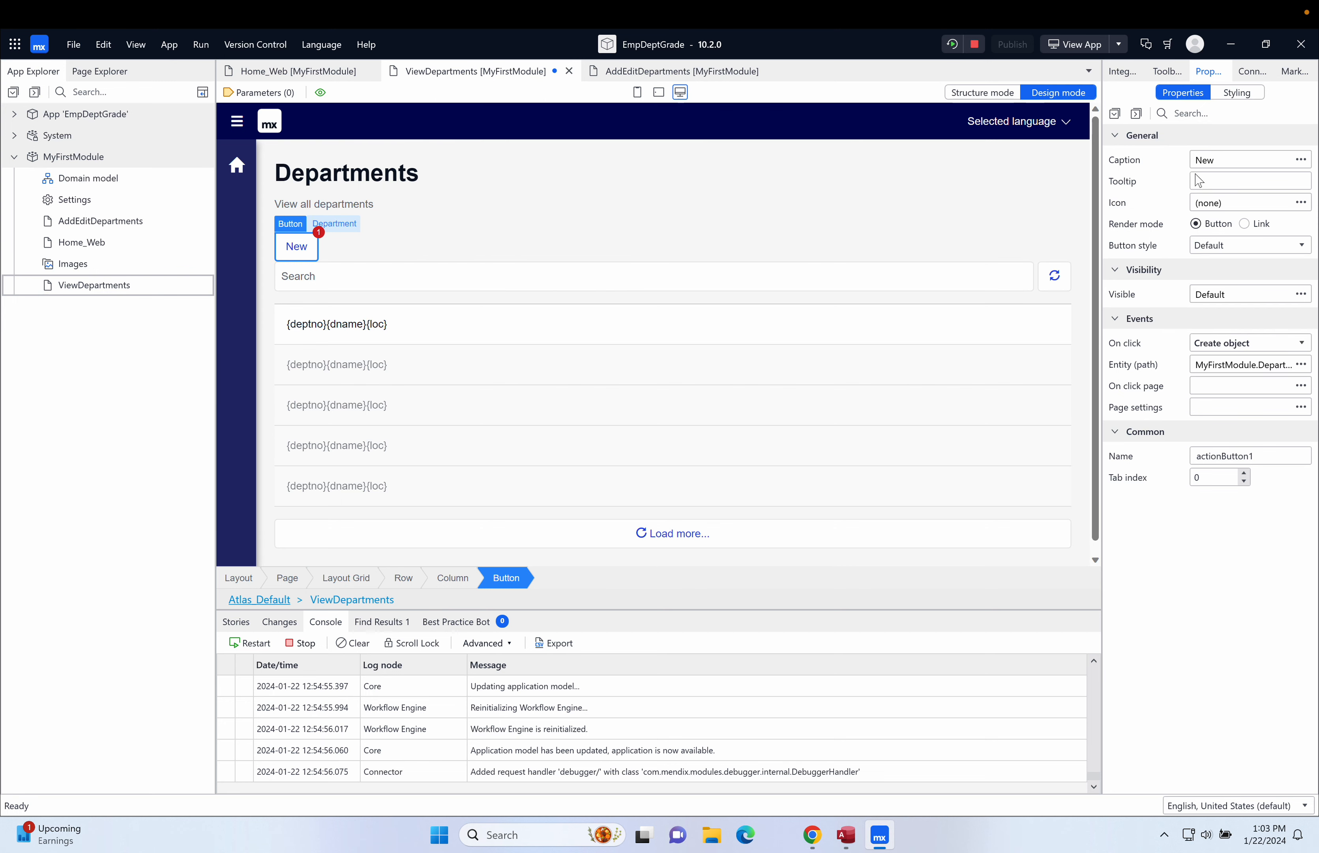
pyautogui.click(1241, 94)
pyautogui.click(1193, 93)
pyautogui.click(1219, 92)
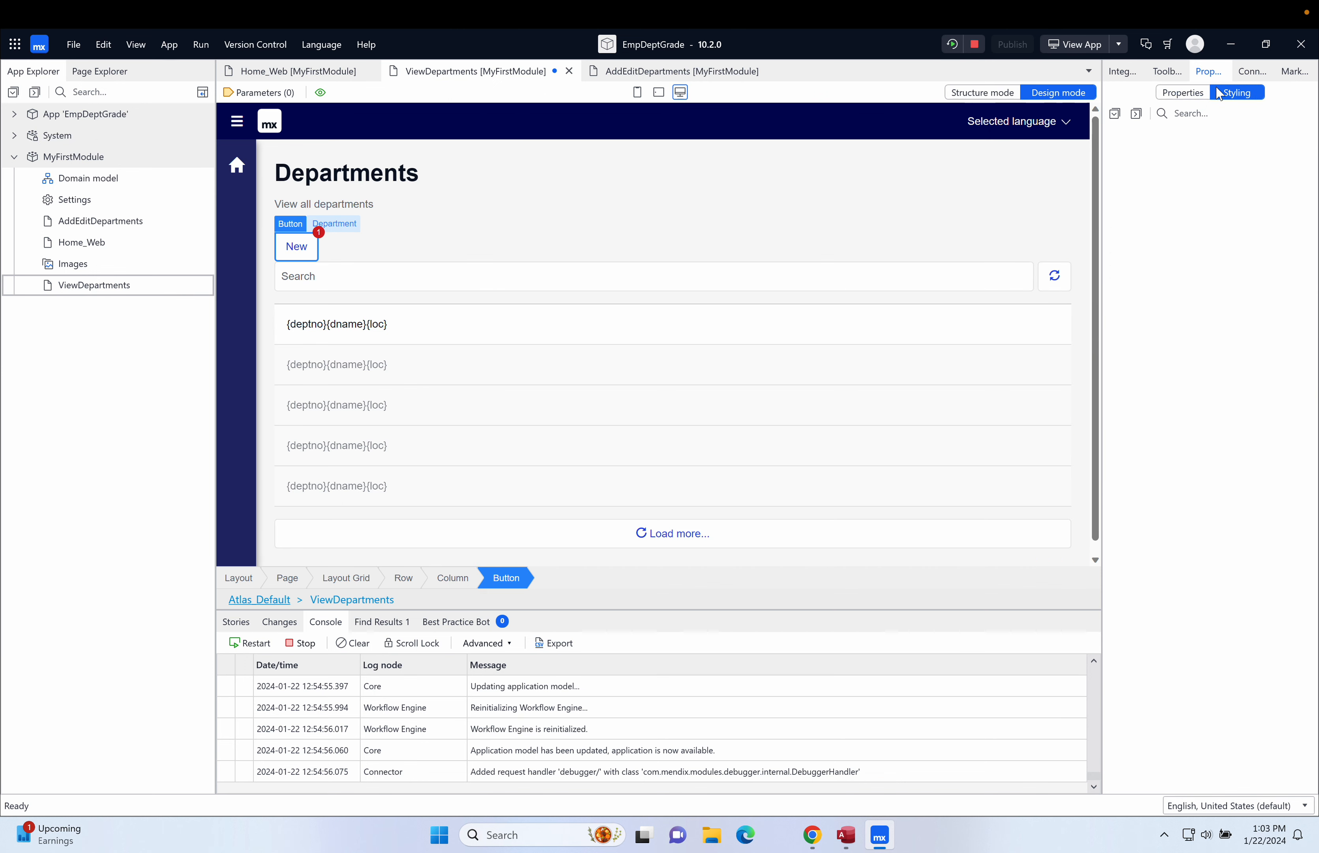
pyautogui.click(301, 208)
pyautogui.click(301, 240)
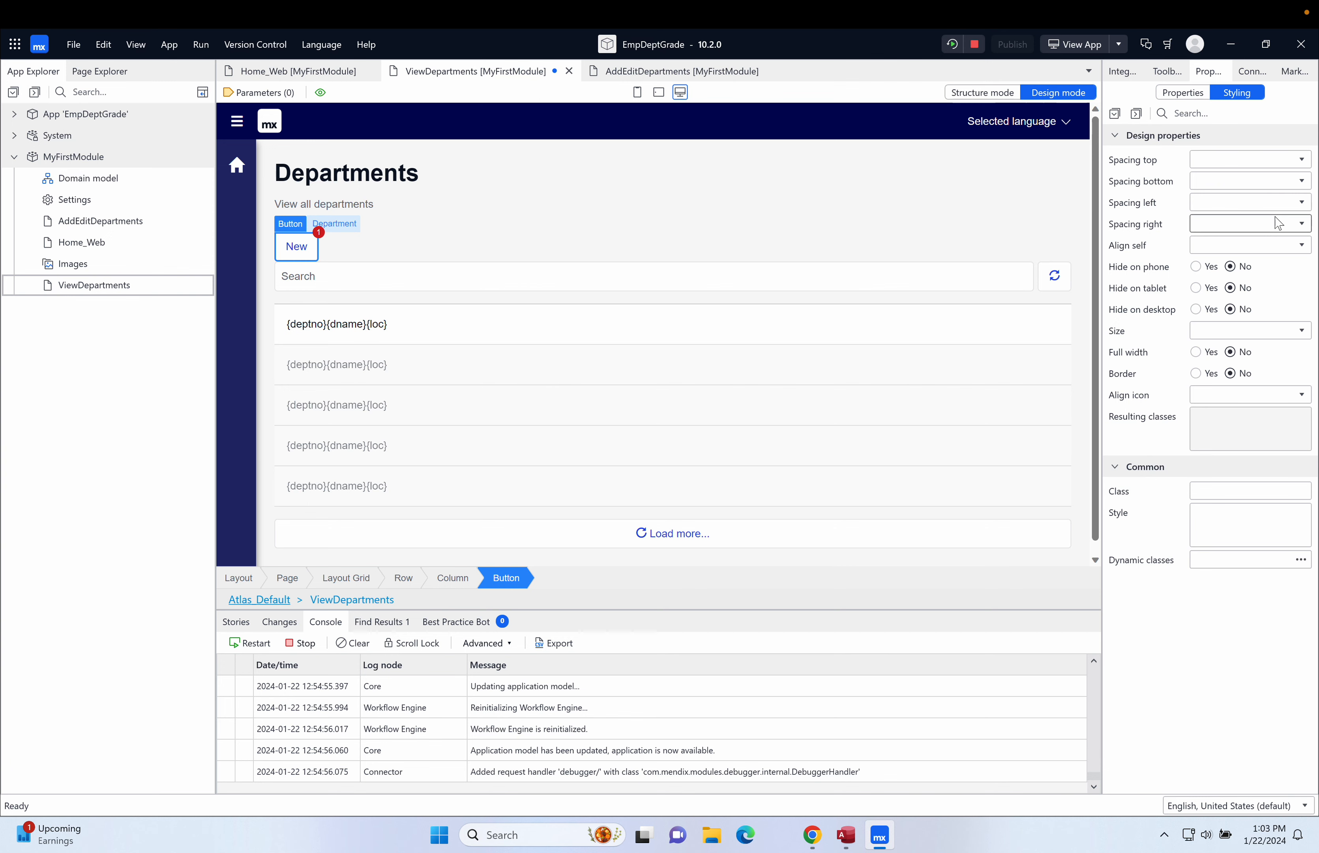
pyautogui.click(1303, 245)
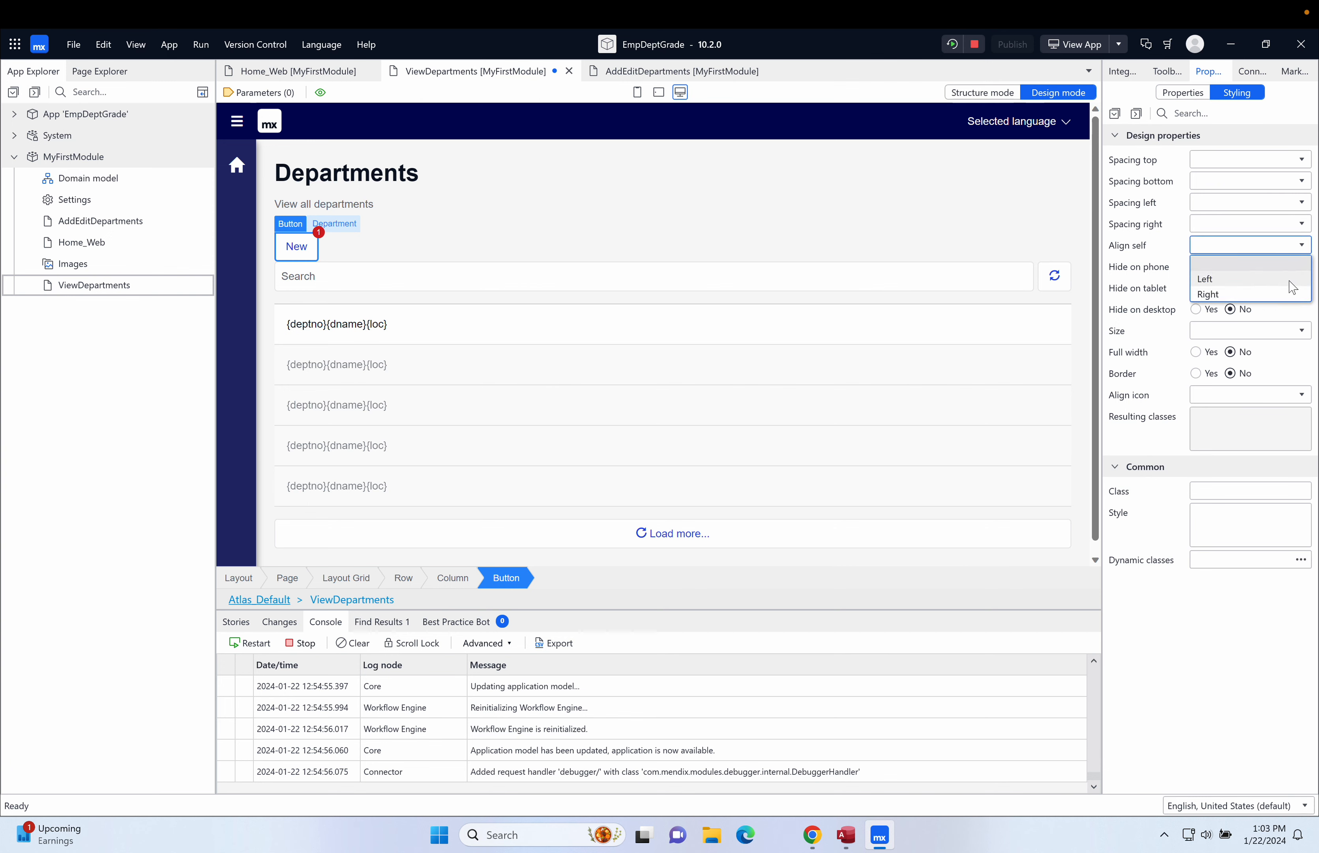
pyautogui.click(1296, 295)
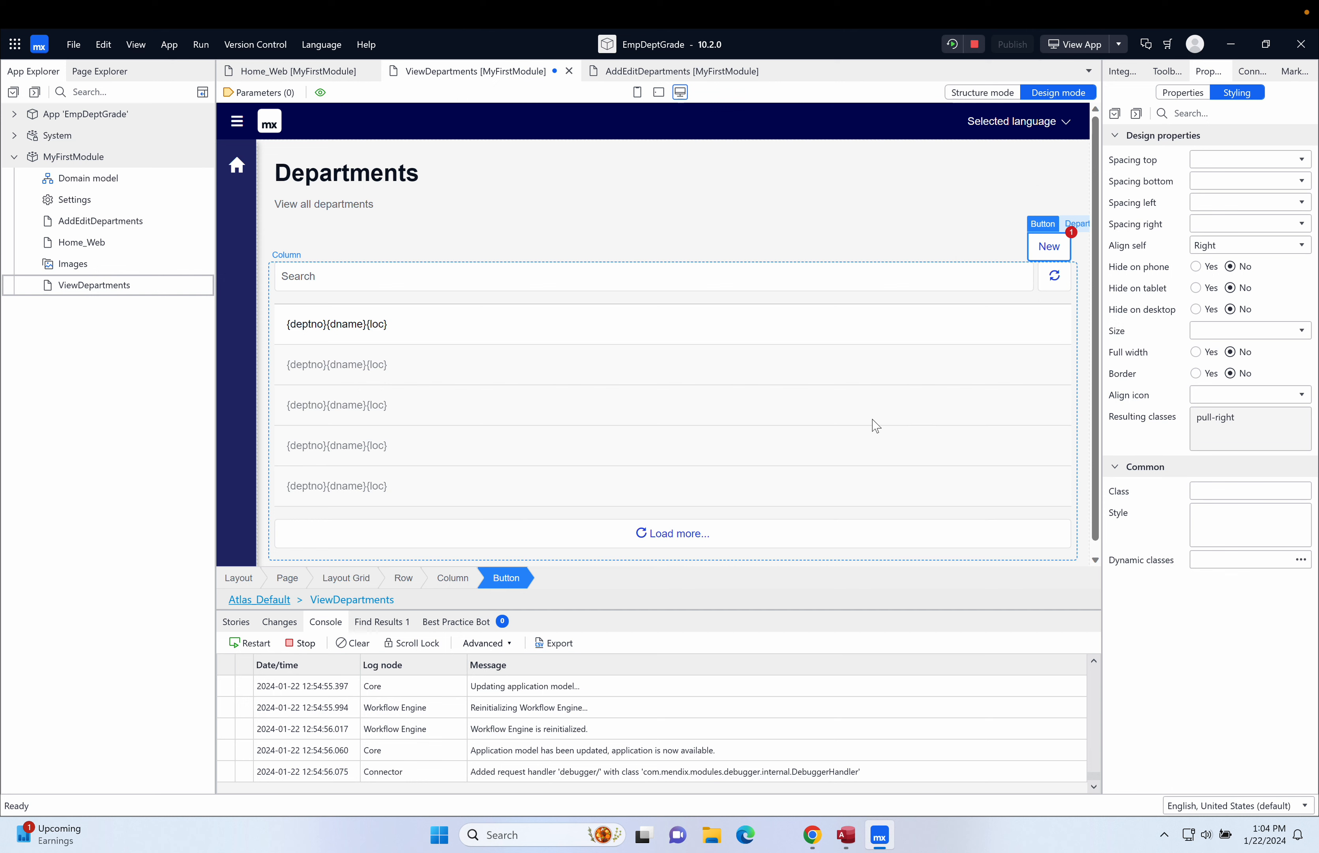
# Step: Set the New button's on click page to AddEditDepartments
pyautogui.doubleClick(1055, 255)
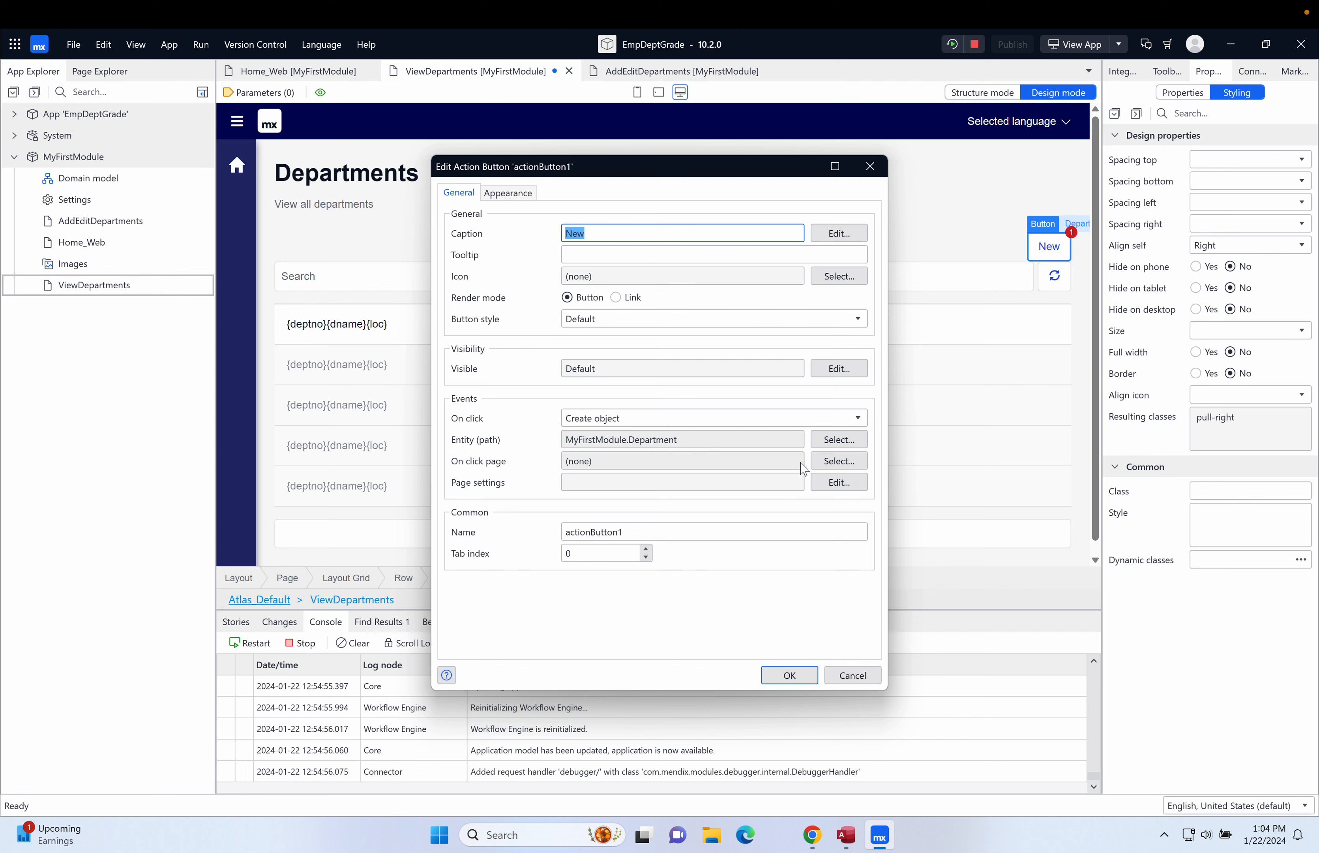
pyautogui.click(841, 467)
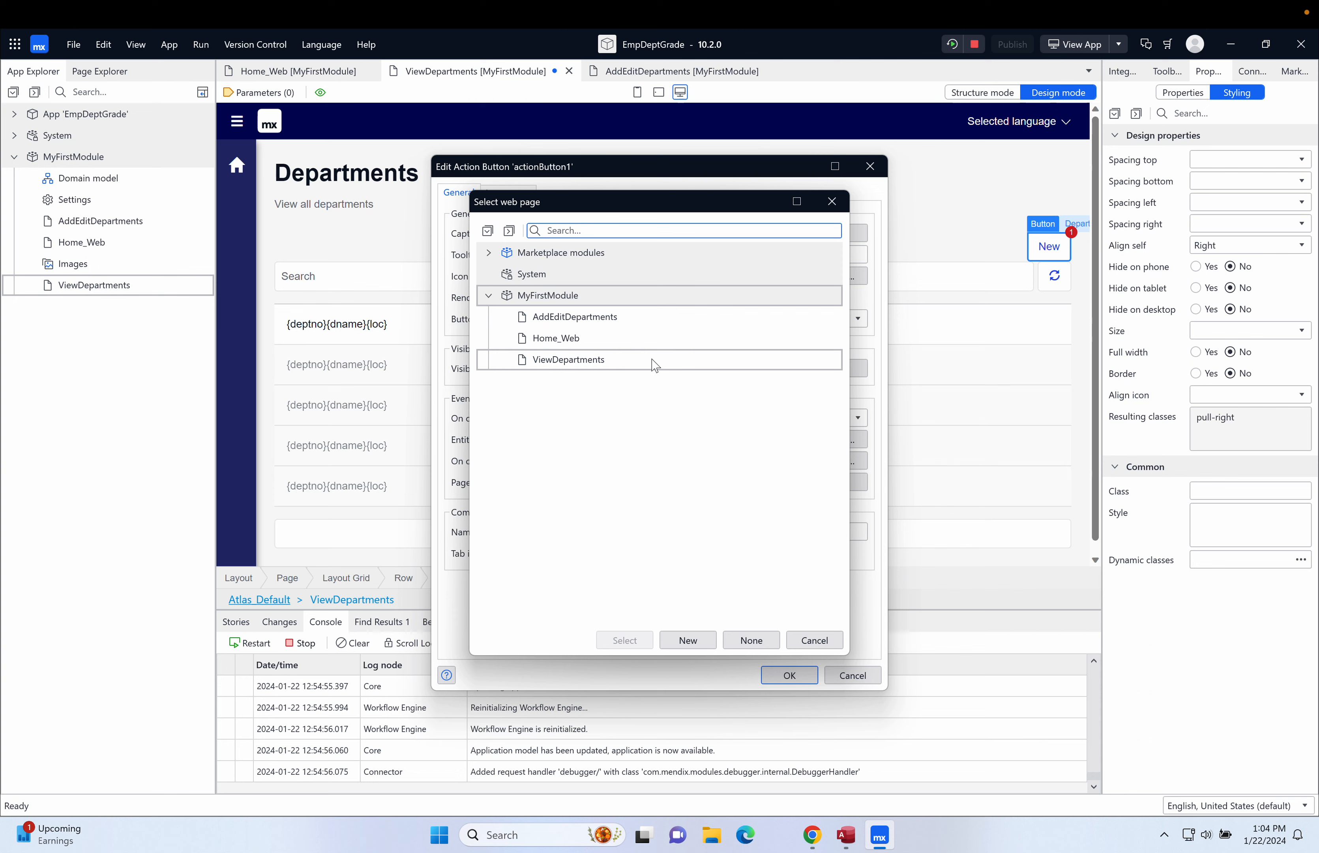
pyautogui.click(583, 317)
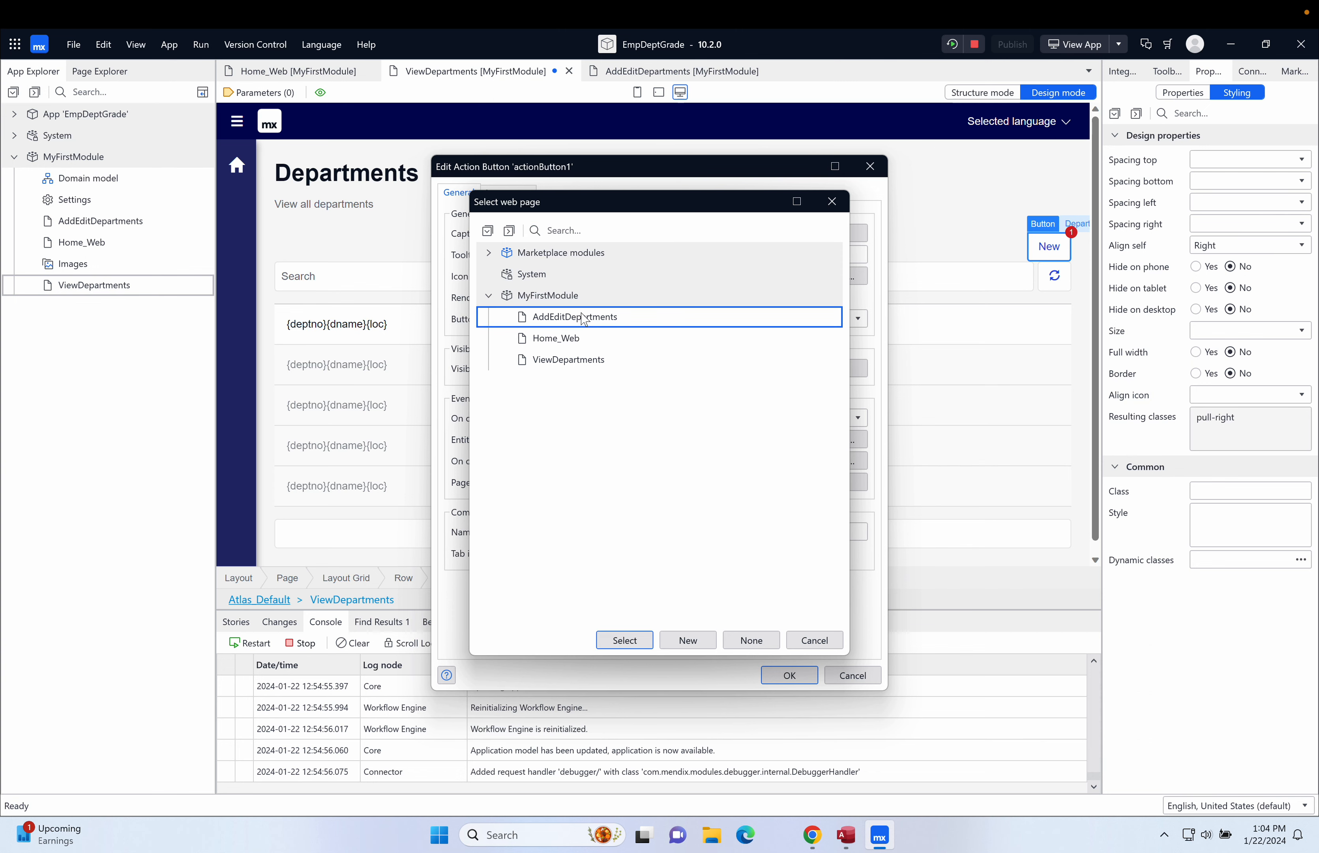
pyautogui.click(625, 640)
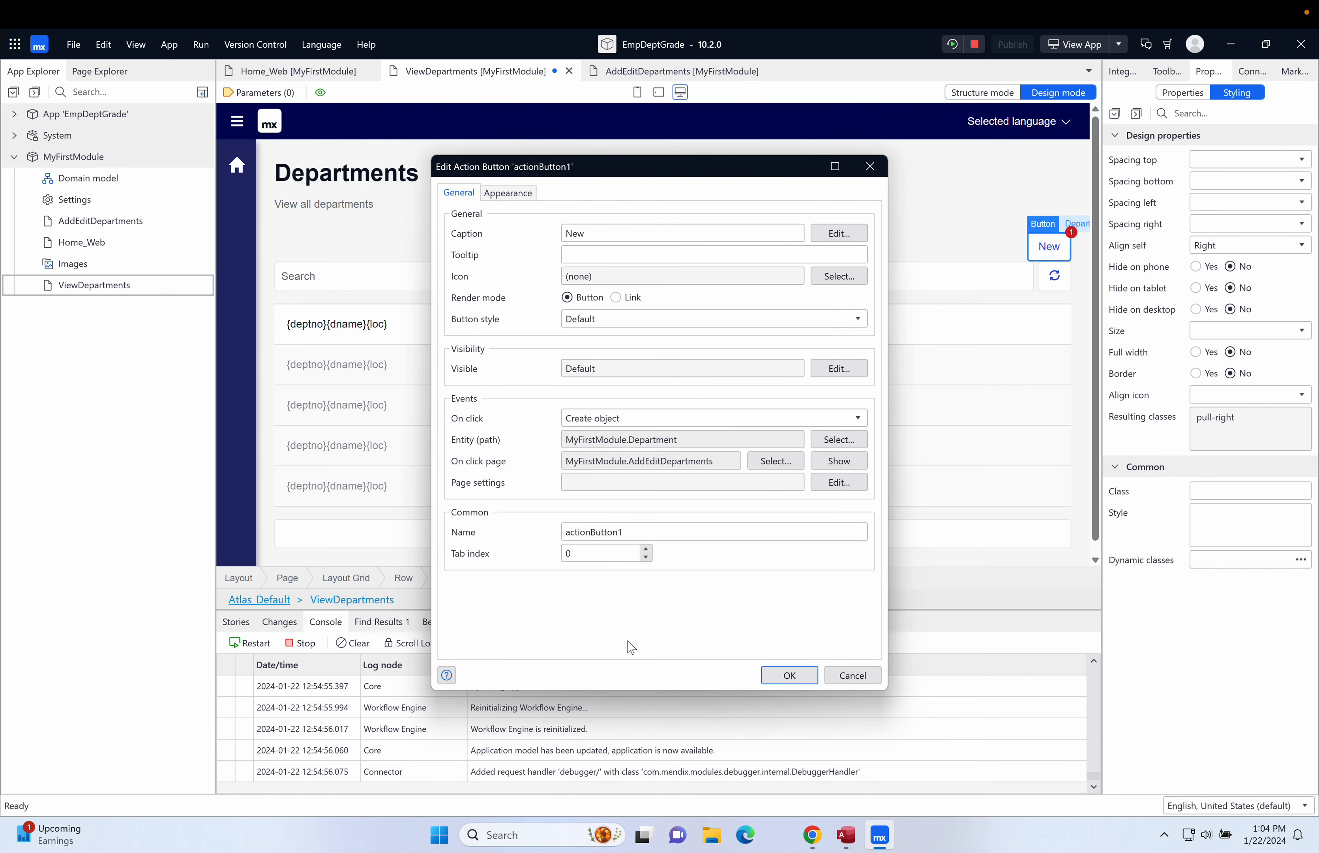
pyautogui.click(807, 677)
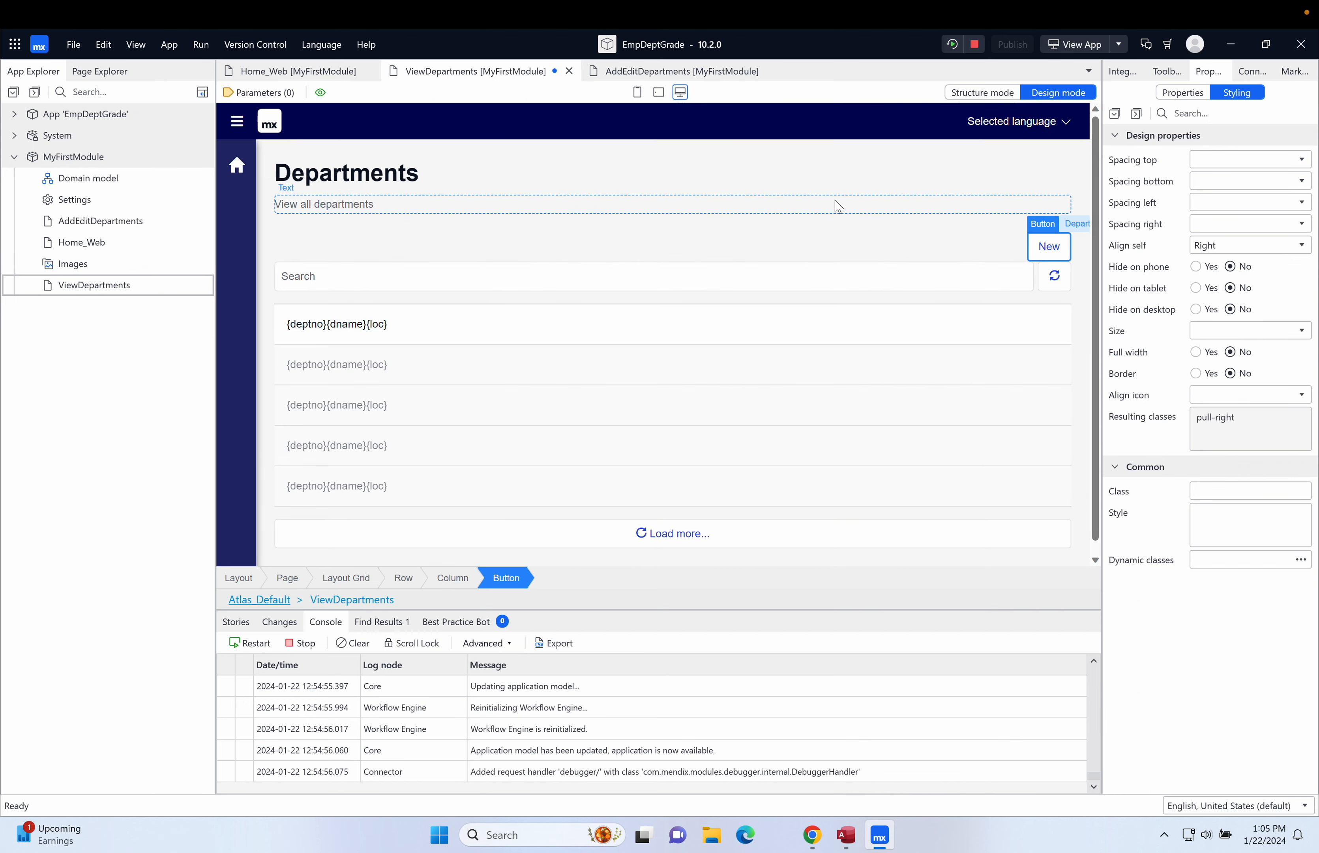
# Step: Rerun the app locally, saving the changes to ViewDepartments, and view it in the browser
pyautogui.click(952, 44)
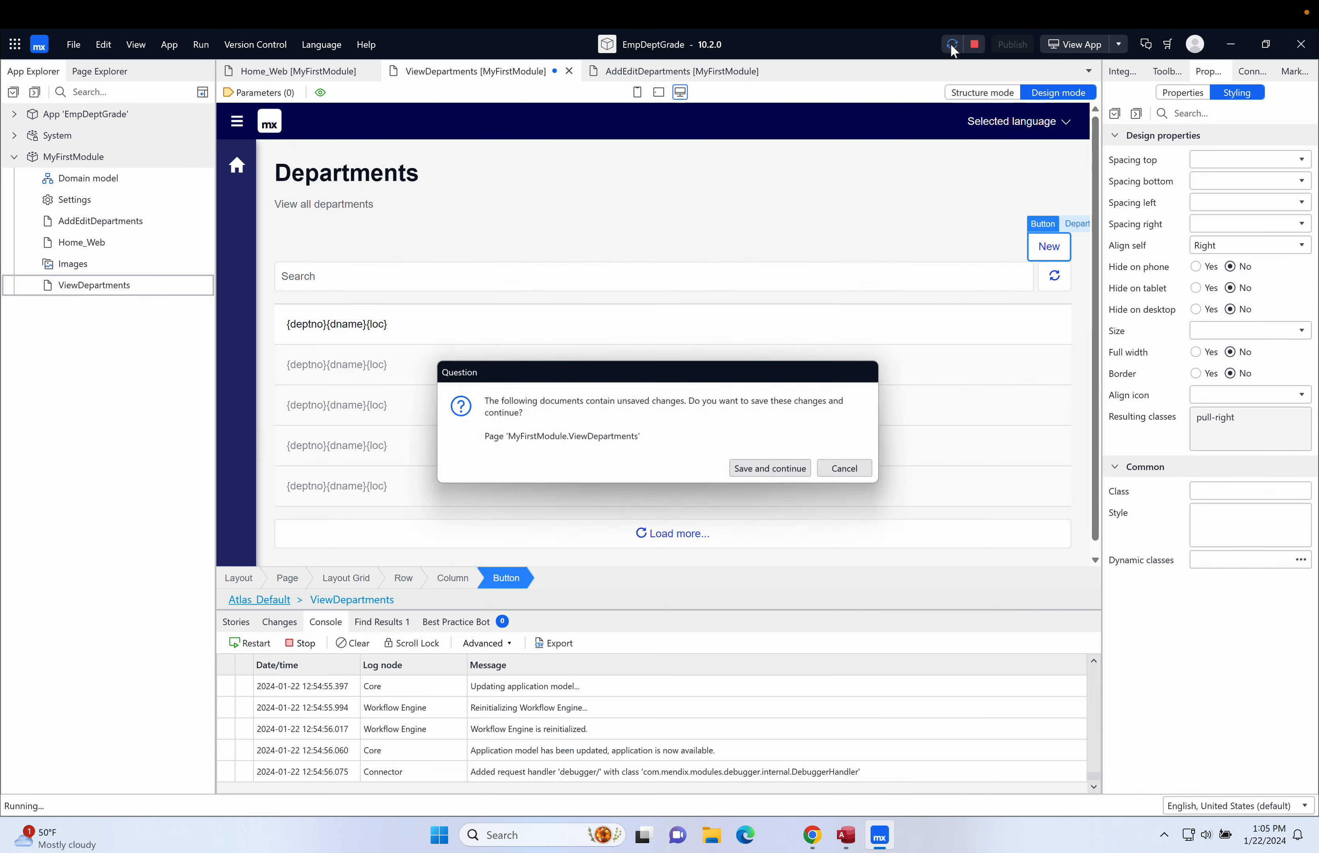
pyautogui.click(775, 473)
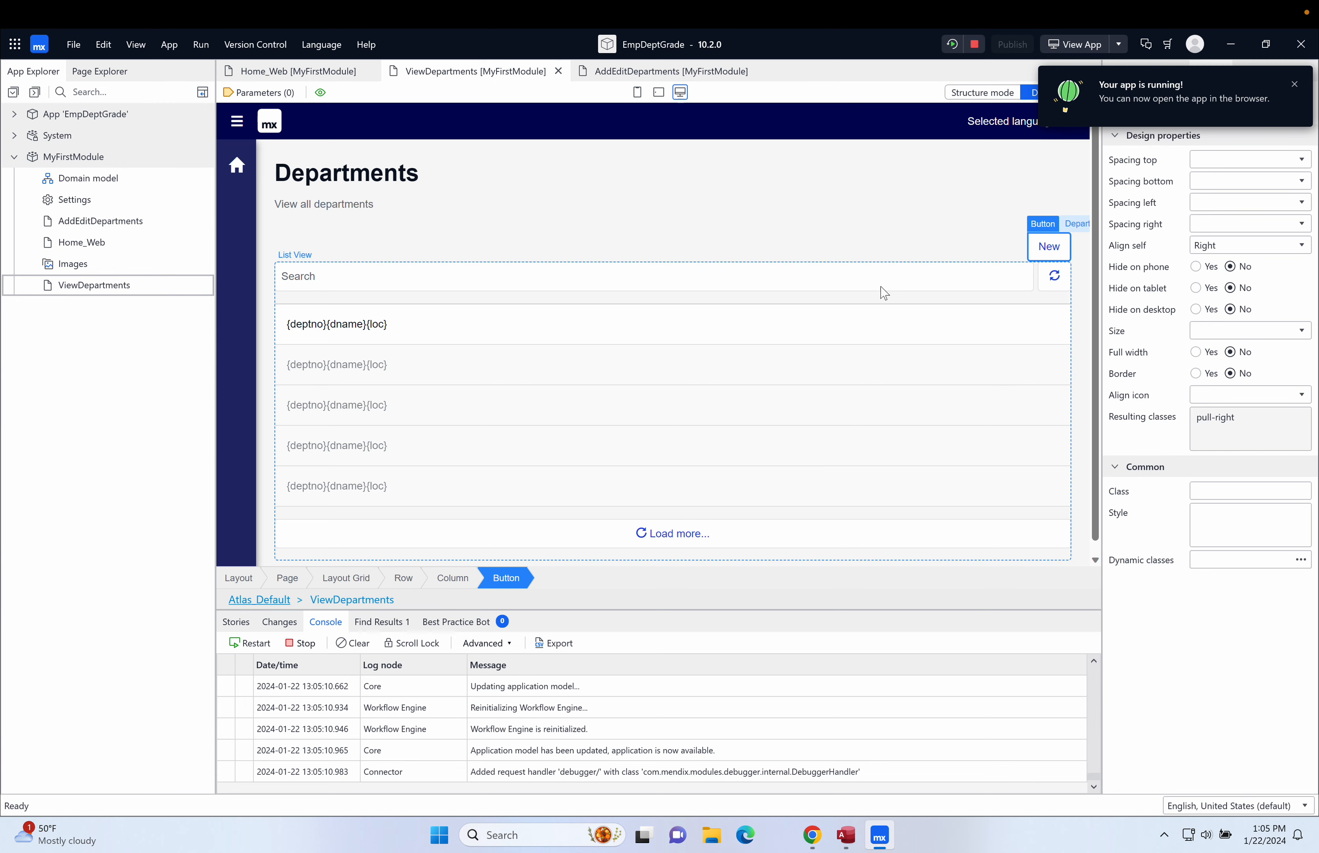
pyautogui.click(1078, 44)
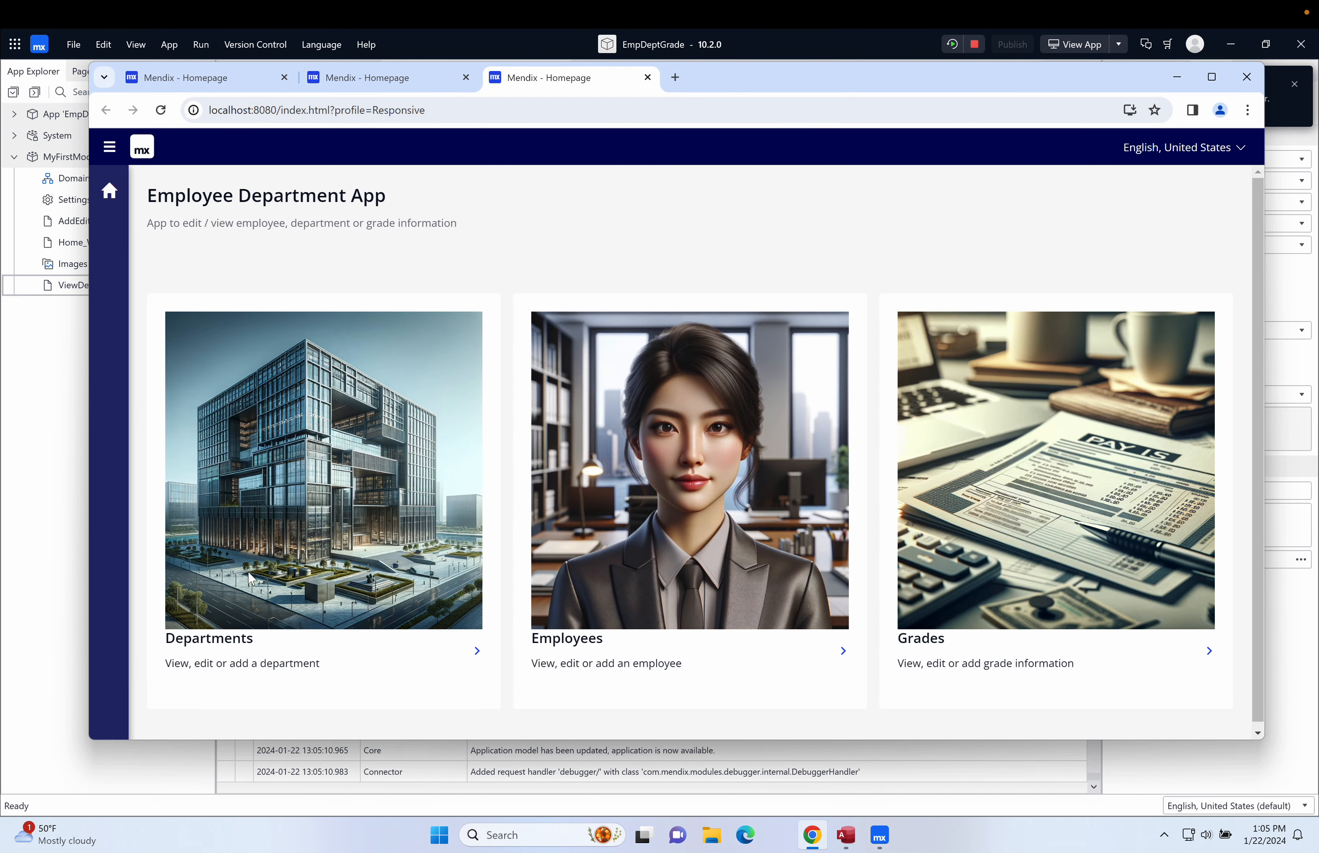
# Step: From the Departments page, create and save a new department with deptno 1, dname Accounting and loc London
pyautogui.click(477, 652)
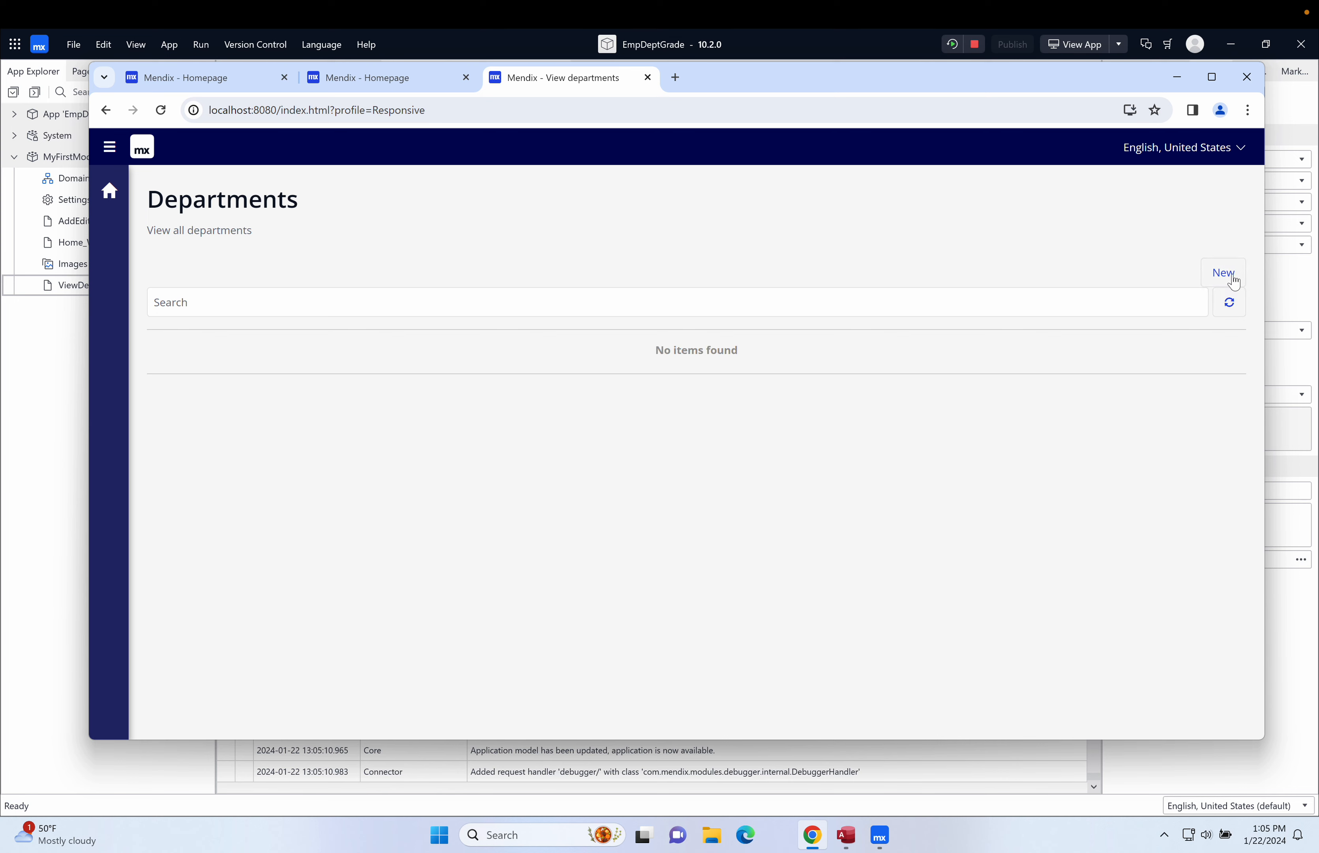
pyautogui.click(1221, 277)
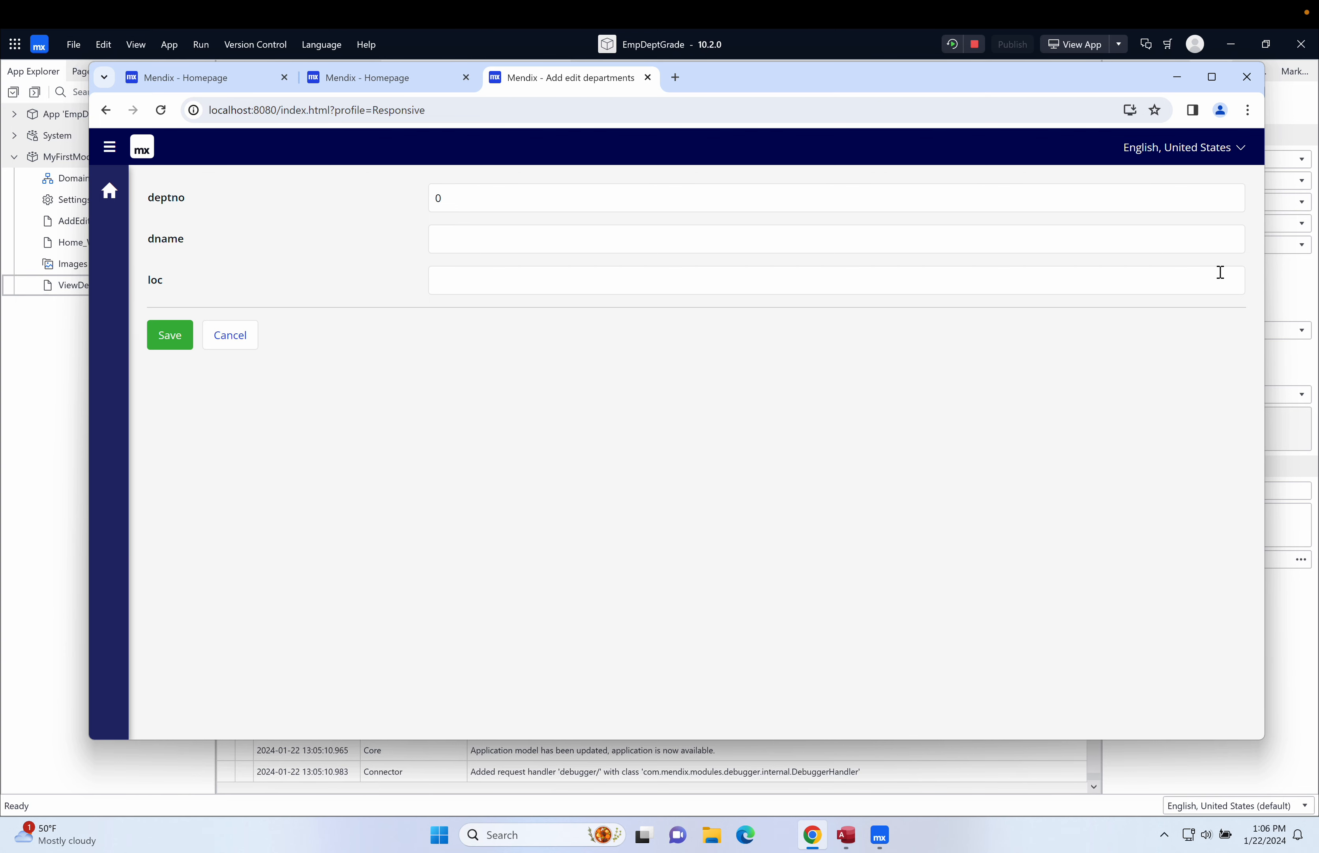
pyautogui.click(541, 200)
pyautogui.press('BackSpace')
pyautogui.write('1')
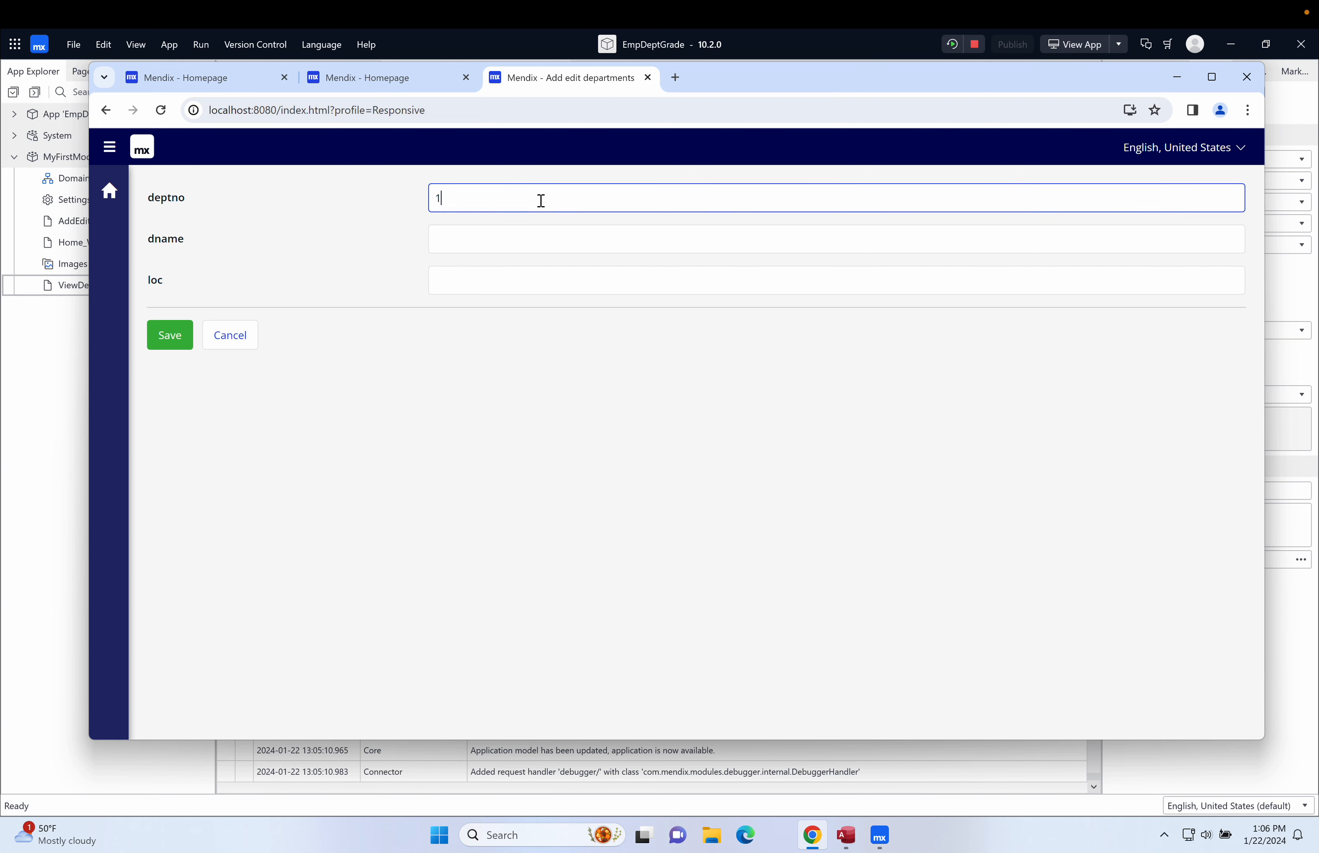
pyautogui.click(515, 242)
pyautogui.write('Acc')
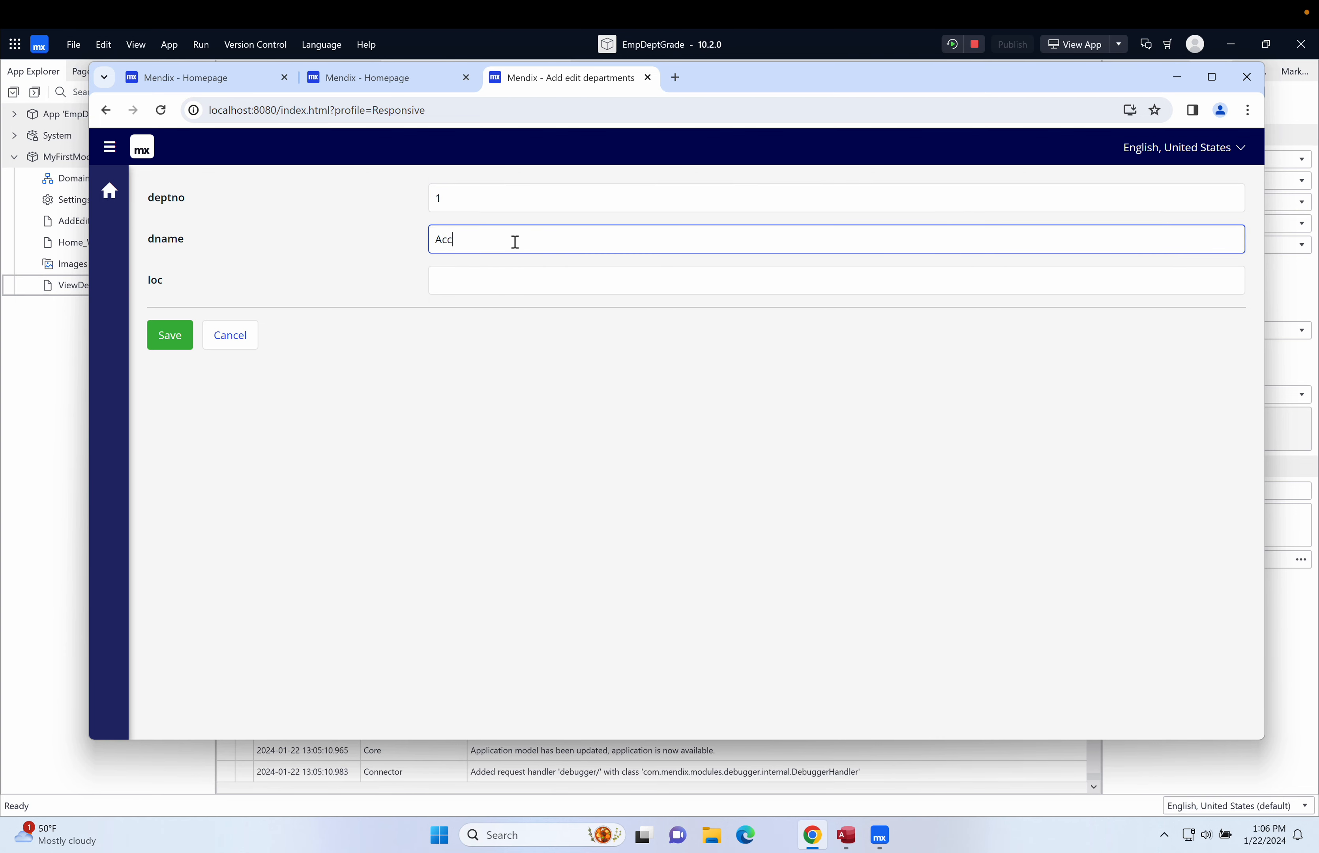
pyautogui.write('ounting')
pyautogui.click(506, 282)
pyautogui.write('London')
pyautogui.click(170, 335)
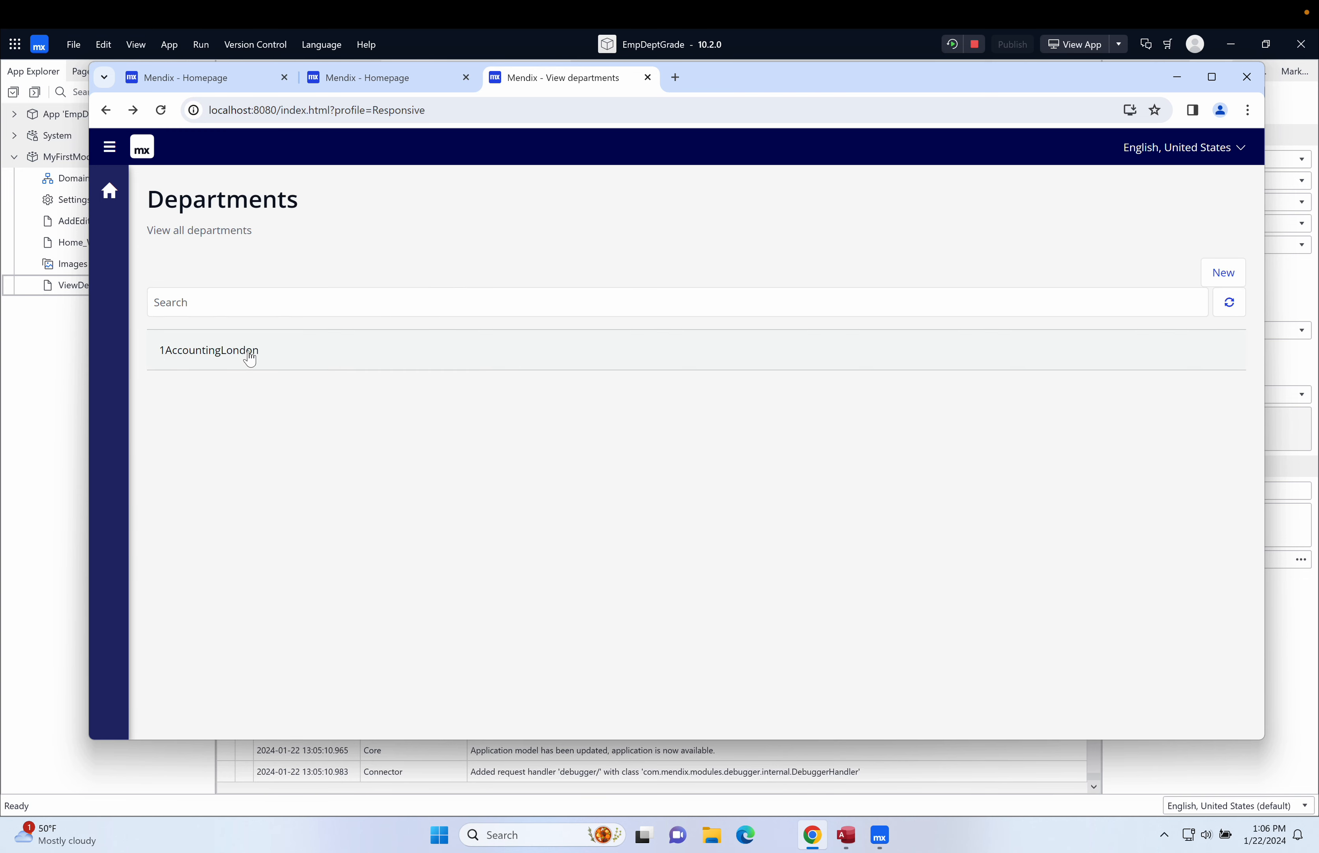
# Step: Create and save a second department with deptno 2, dname Research and loc York
pyautogui.click(1220, 272)
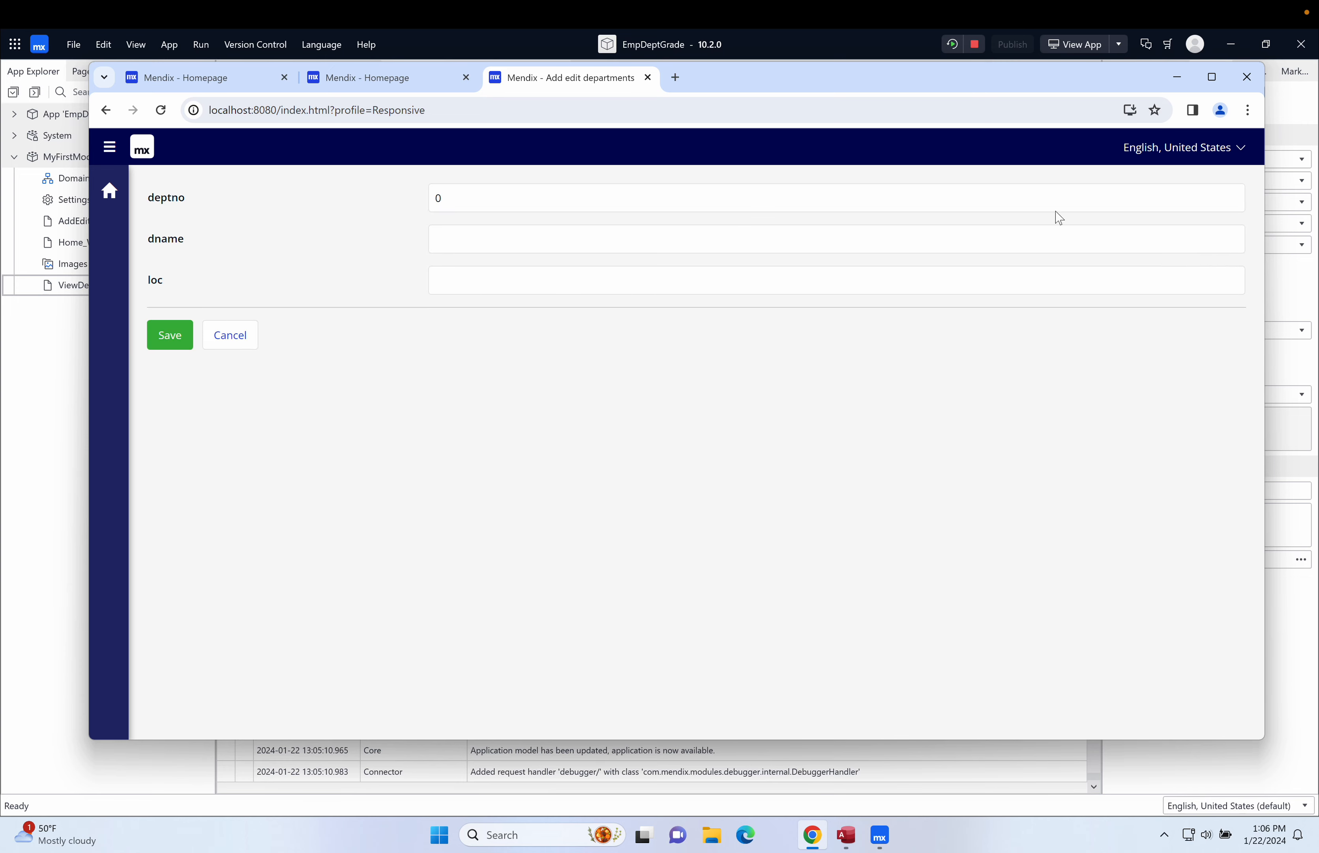
pyautogui.click(493, 194)
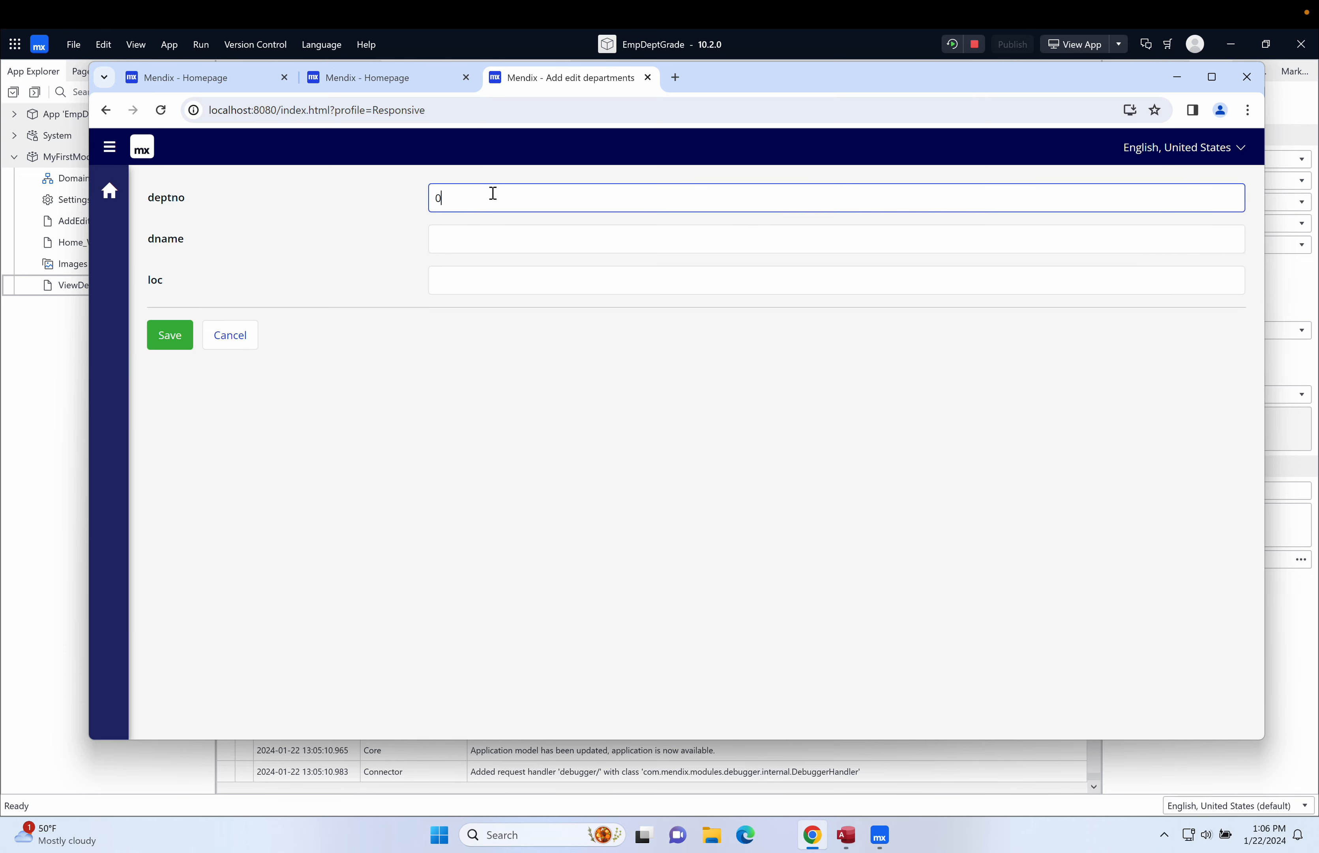
pyautogui.press('BackSpace')
pyautogui.write('2')
pyautogui.click(479, 235)
pyautogui.write('Research')
pyautogui.click(502, 285)
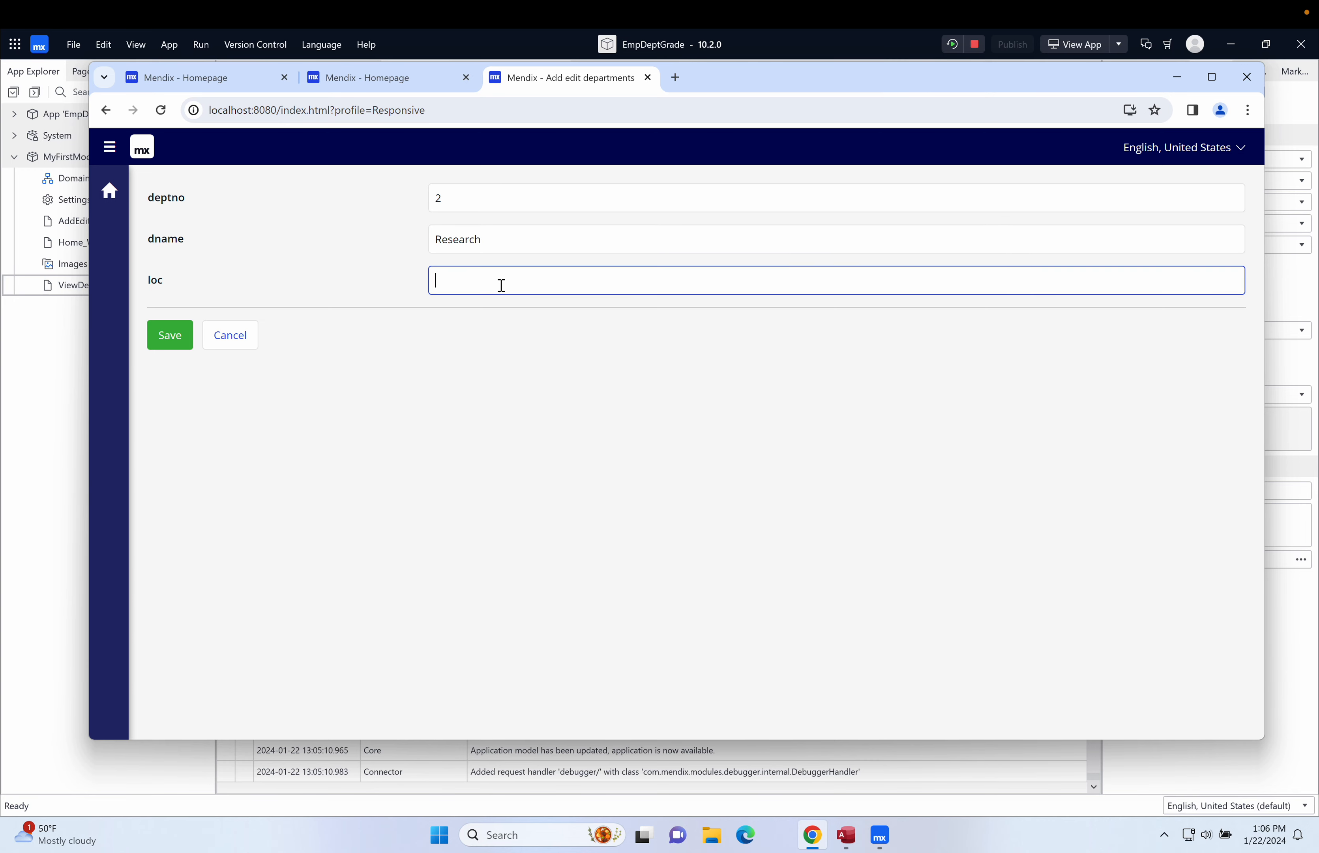
pyautogui.write('York')
pyautogui.click(165, 339)
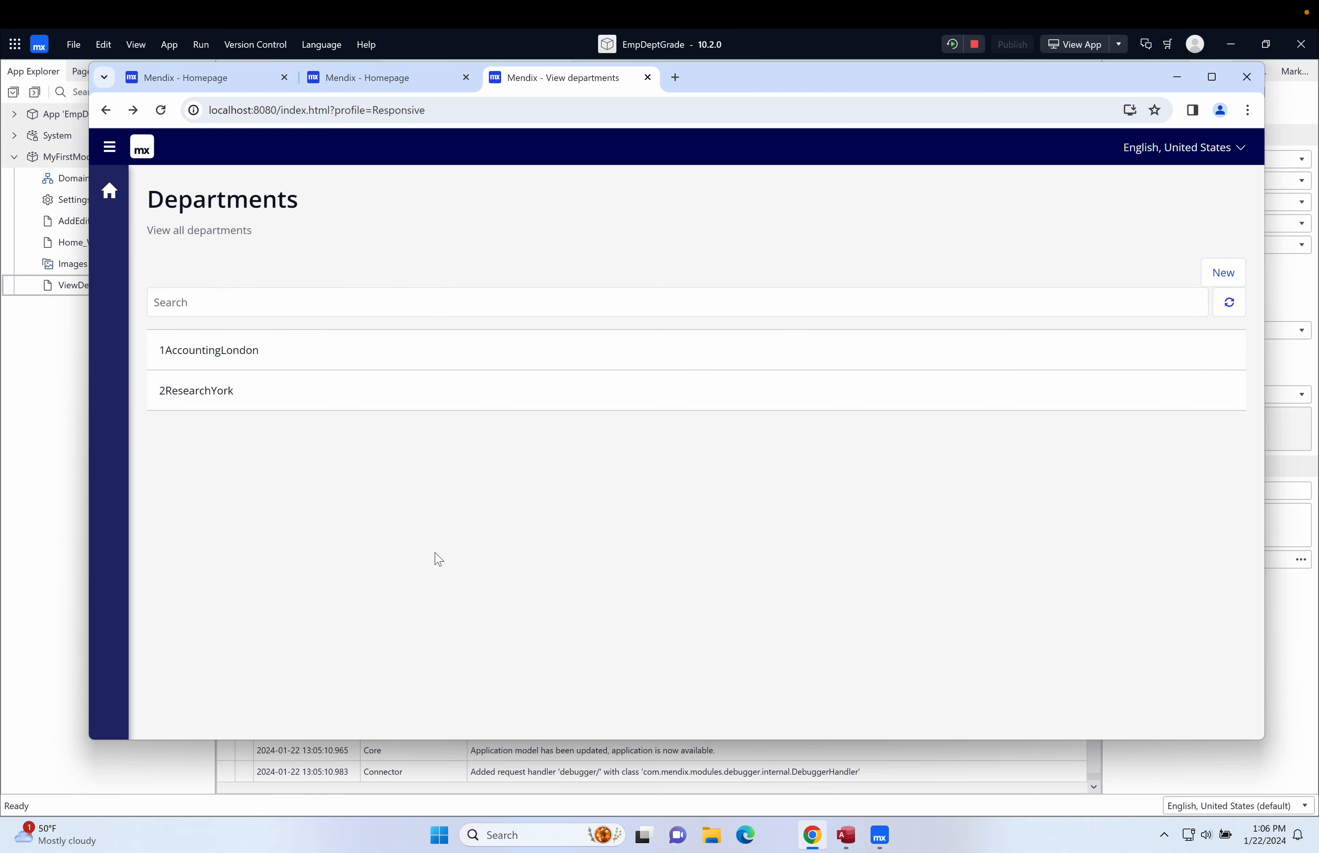